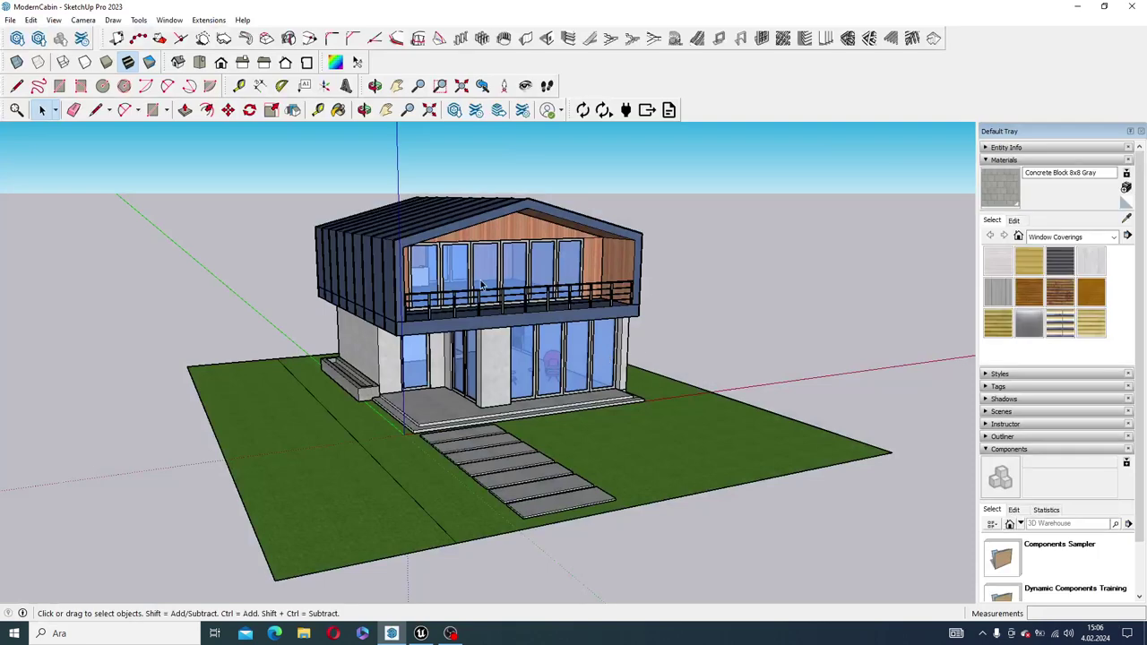
Orbit the ModernCabin, check the Datasmith toolbar, and turn on Datasmith Direct Link Auto Sync.
middle_drag(606, 357, 688, 276)
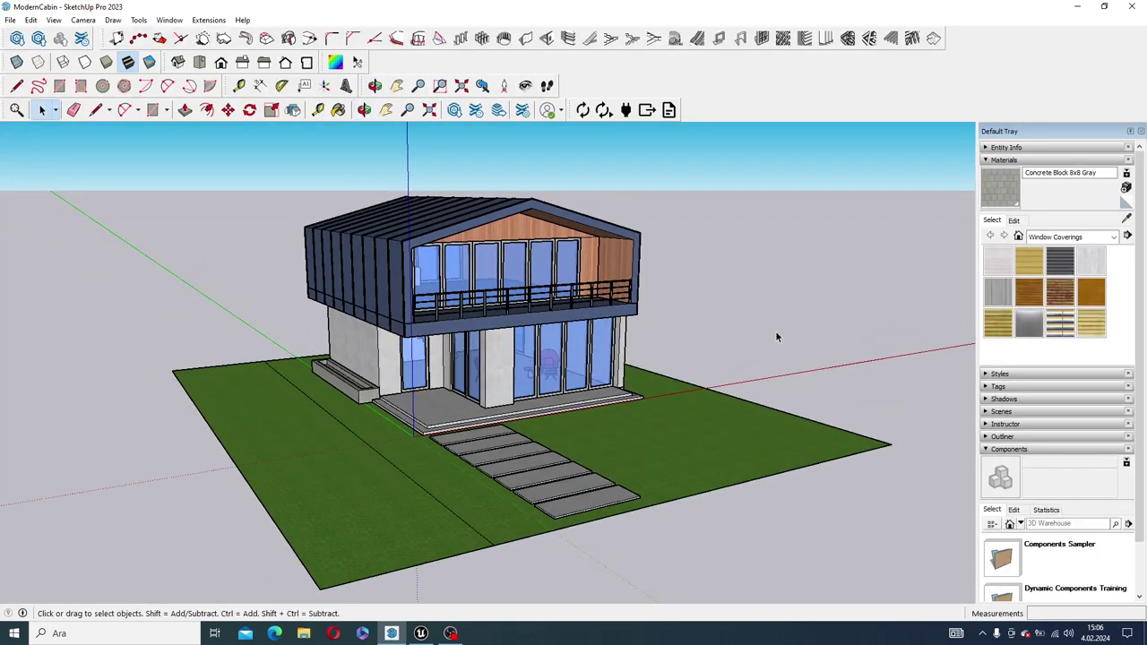
click(166, 21)
right_click(766, 80)
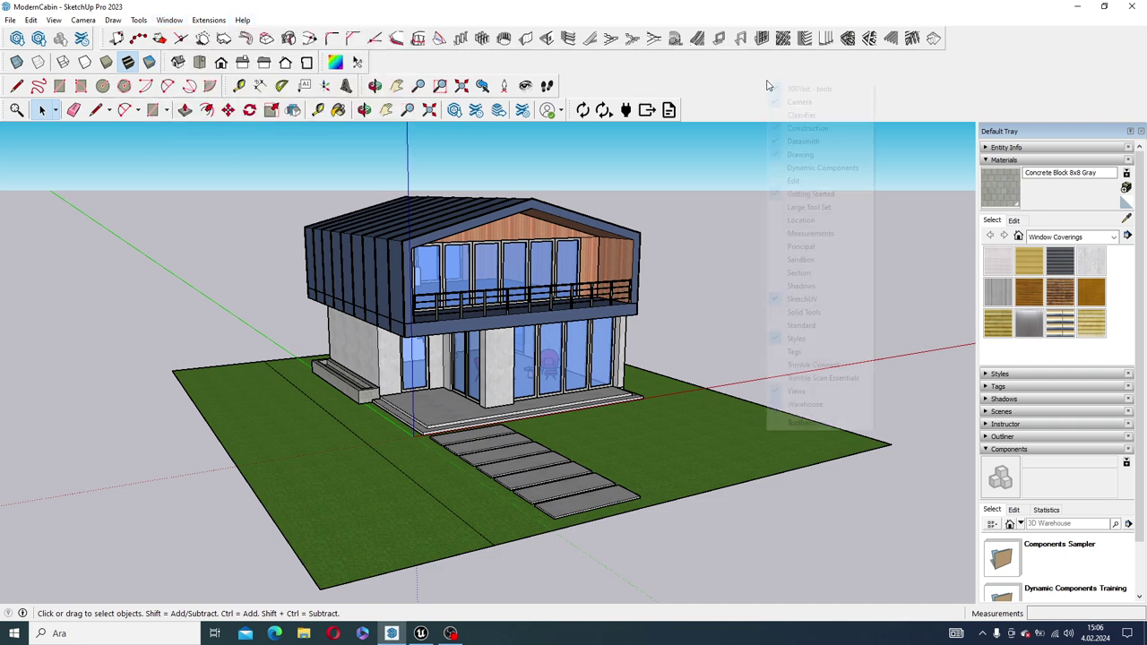
click(710, 73)
right_click(711, 74)
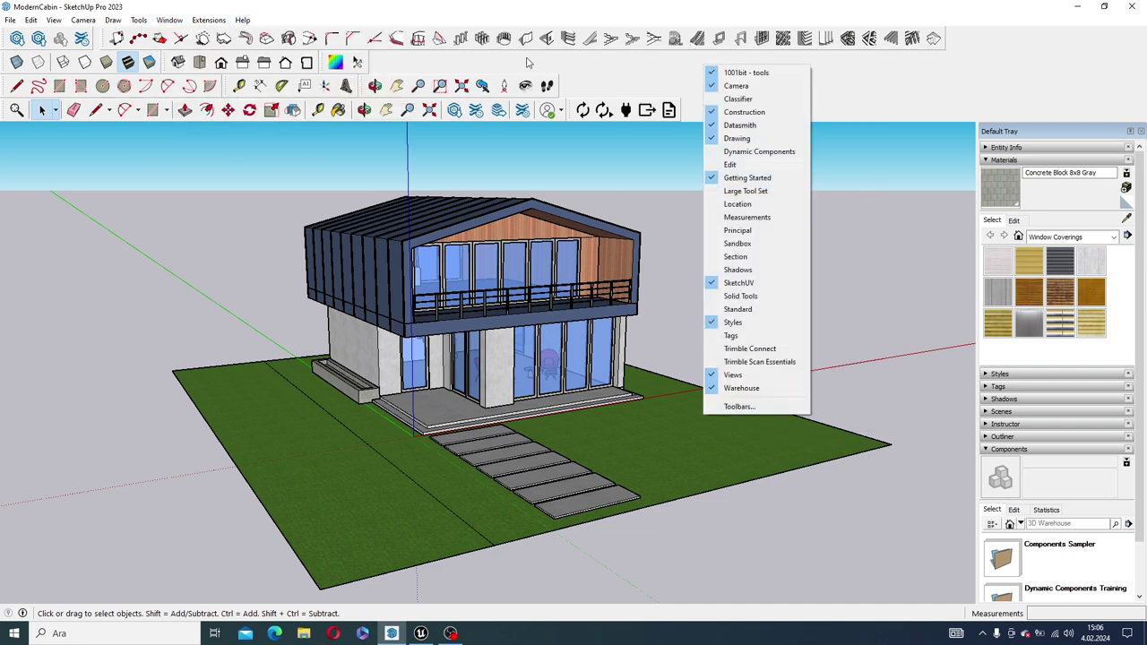
click(216, 21)
mouse_move(225, 79)
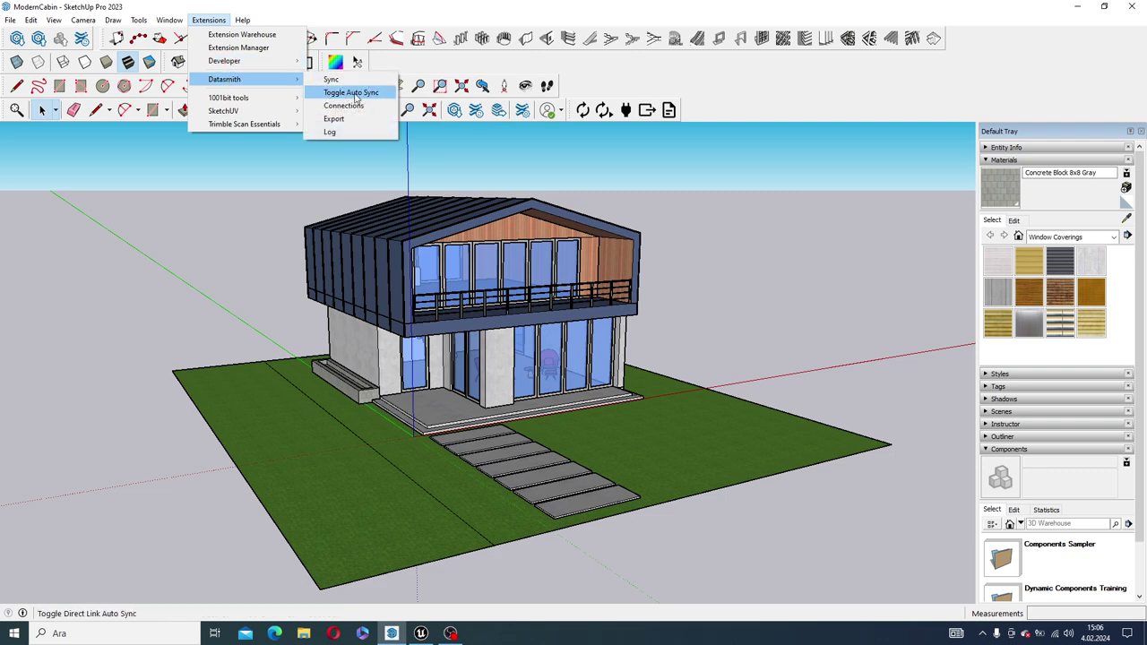
click(350, 95)
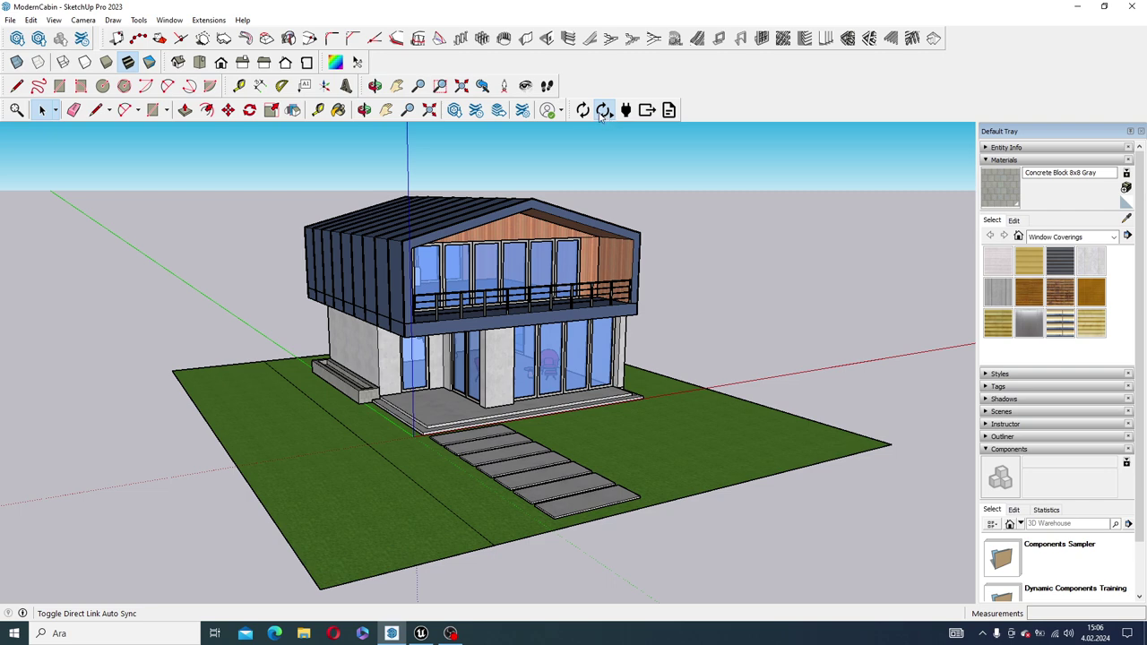
In Unreal, use the Env. Light Mixer to add a sky light, directional light, sky atmosphere and height fog.
click(1082, 8)
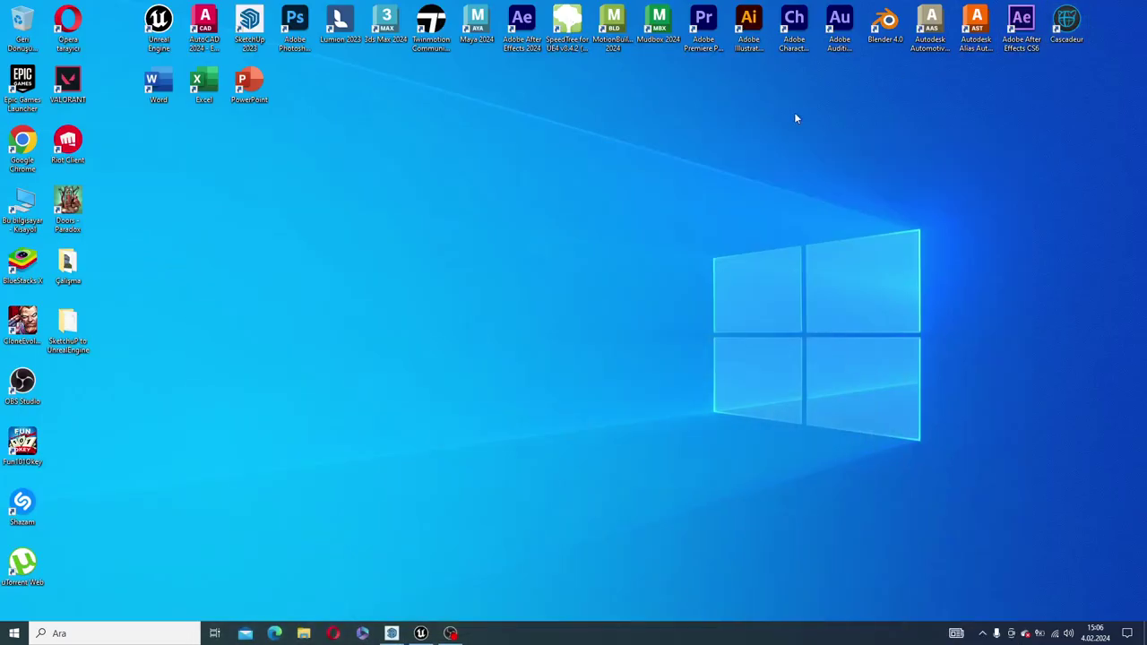
click(421, 634)
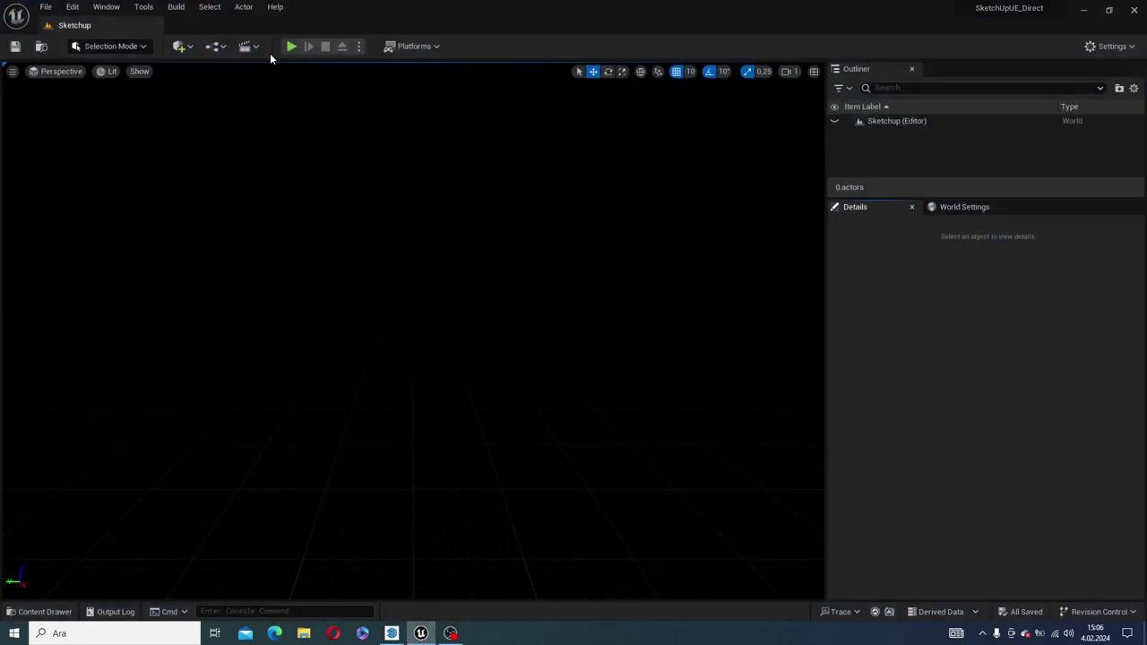
click(80, 7)
mouse_move(106, 8)
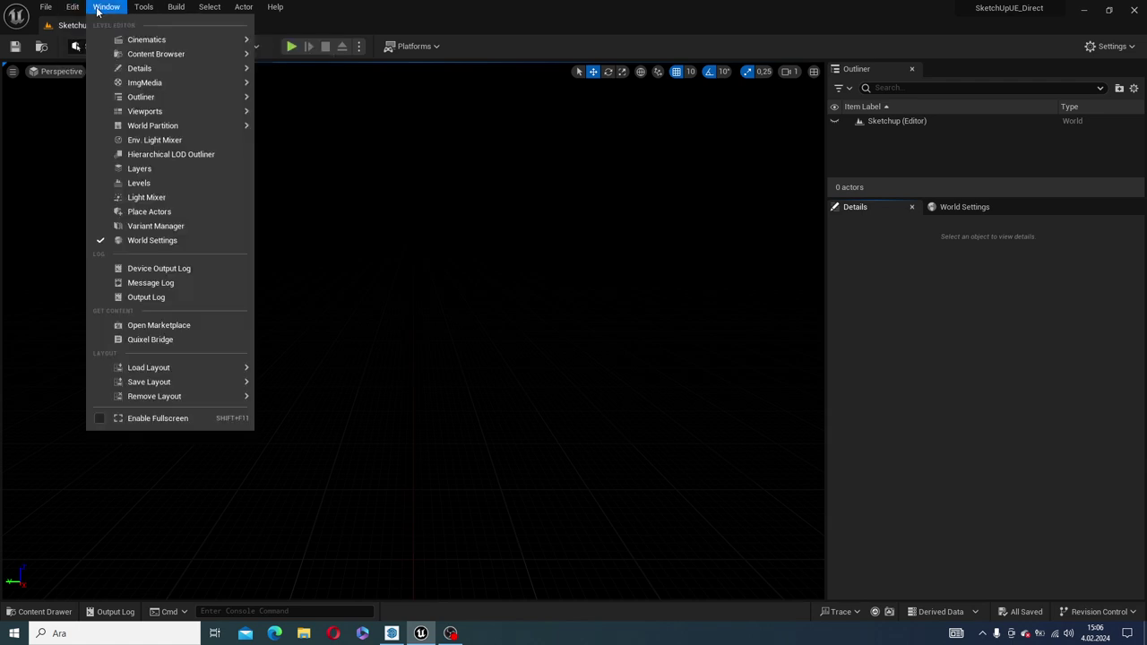
click(154, 140)
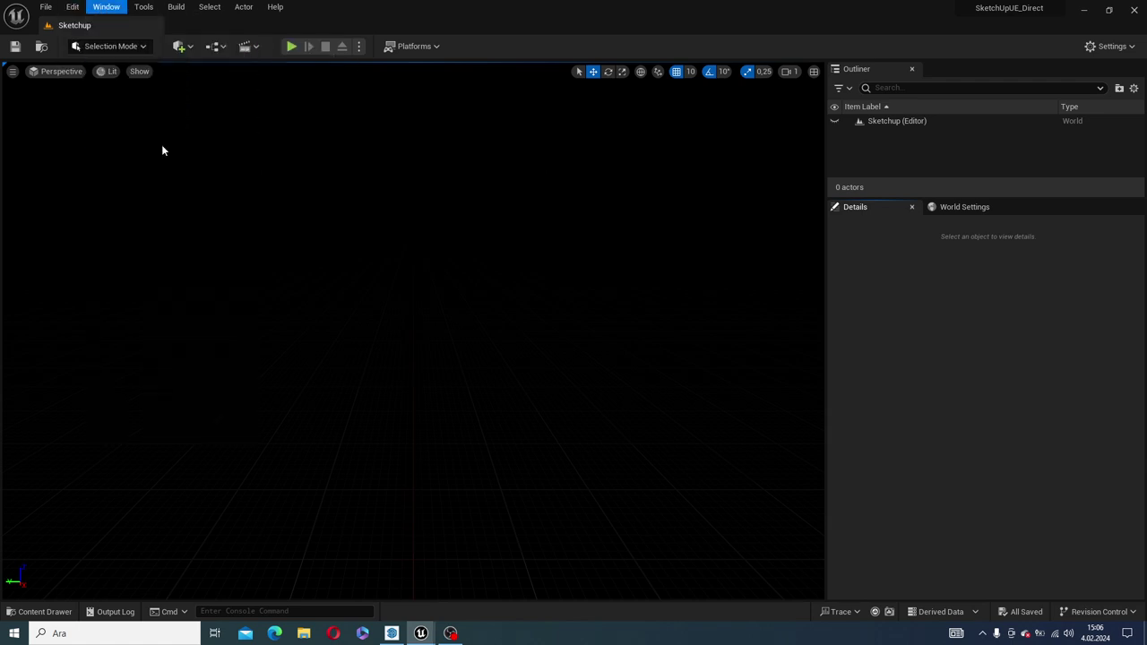
click(508, 165)
click(509, 165)
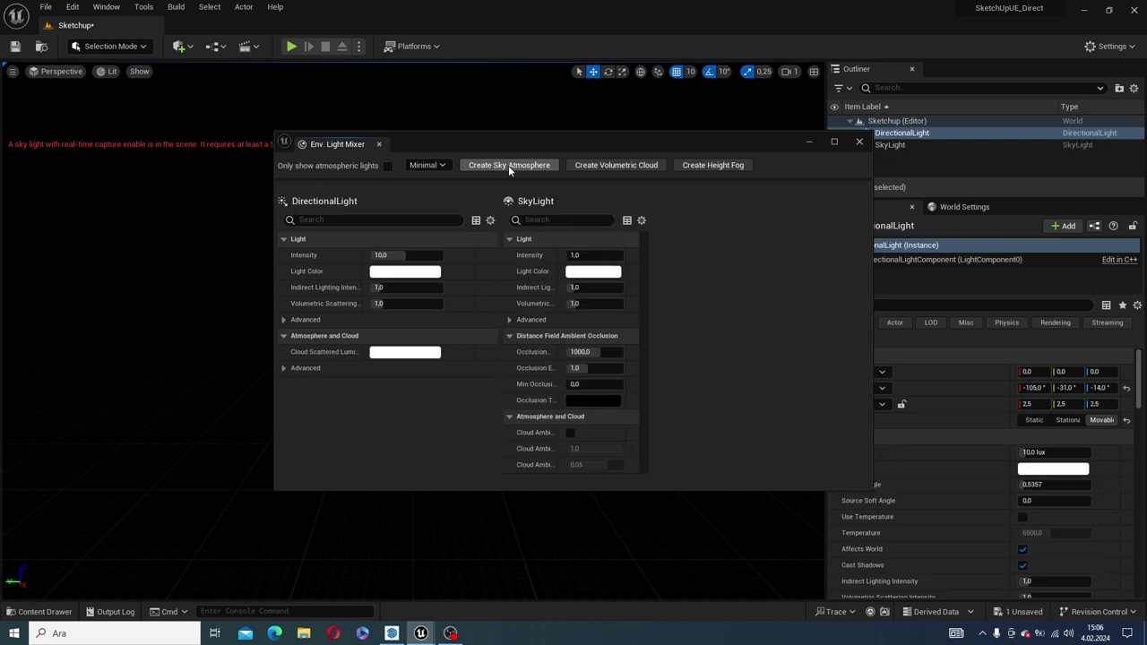
click(508, 165)
click(509, 165)
click(508, 165)
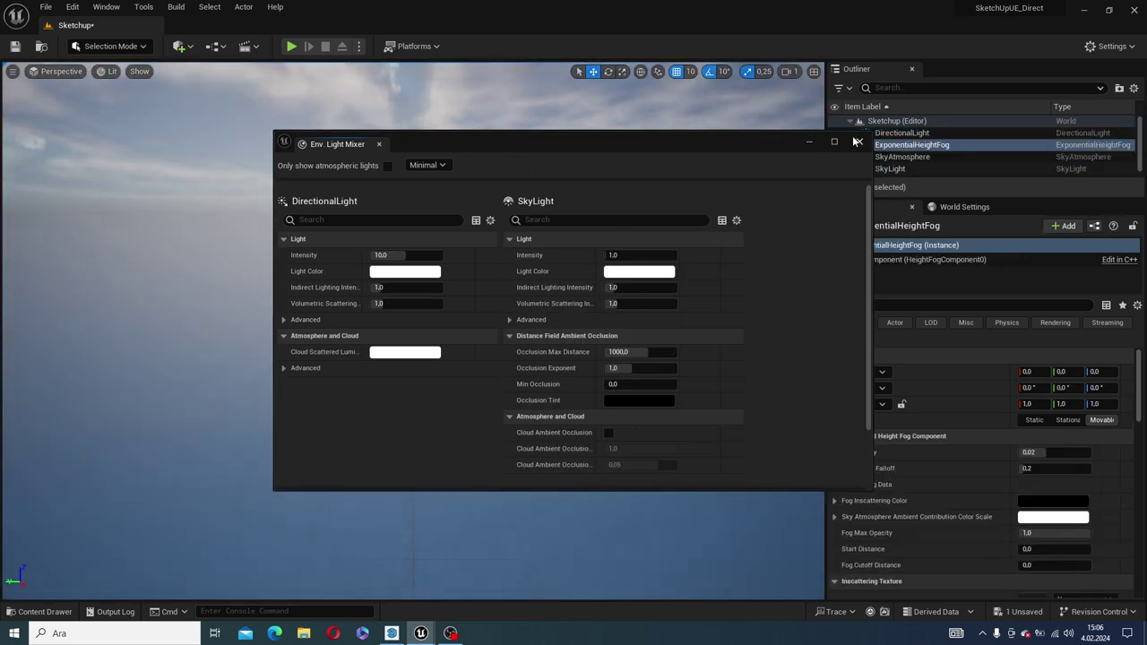
click(858, 142)
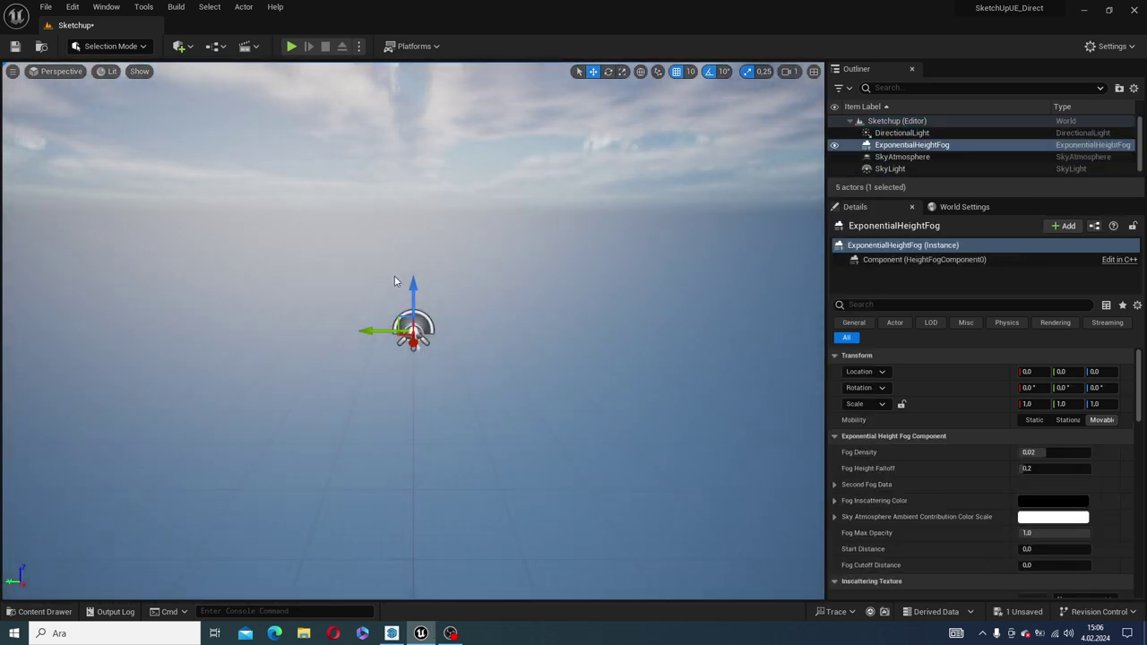
Look over the Project Settings, then close them.
click(72, 6)
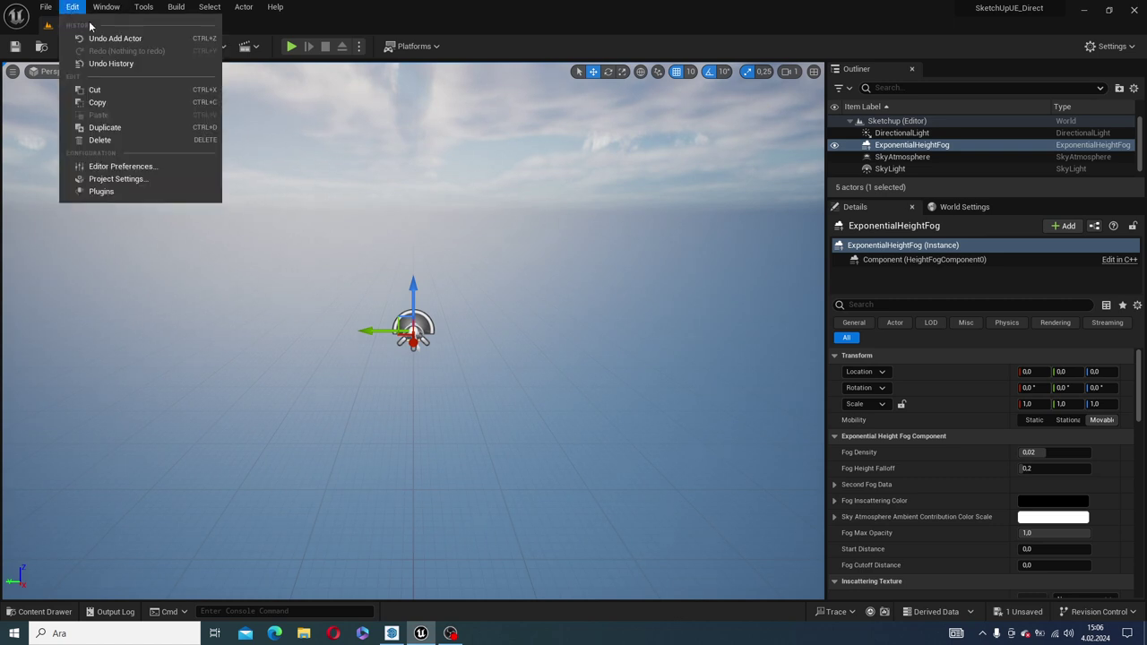
click(117, 179)
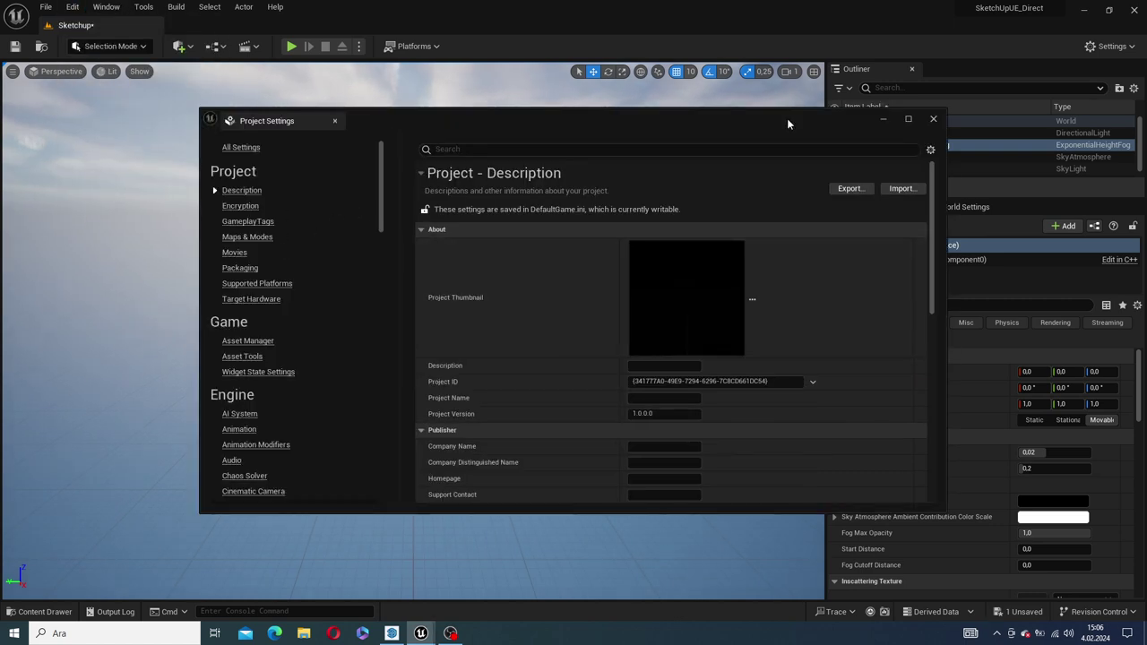
click(933, 119)
Enable the Datasmith Importer plugin, save the Sketchup level and restart the editor.
click(105, 6)
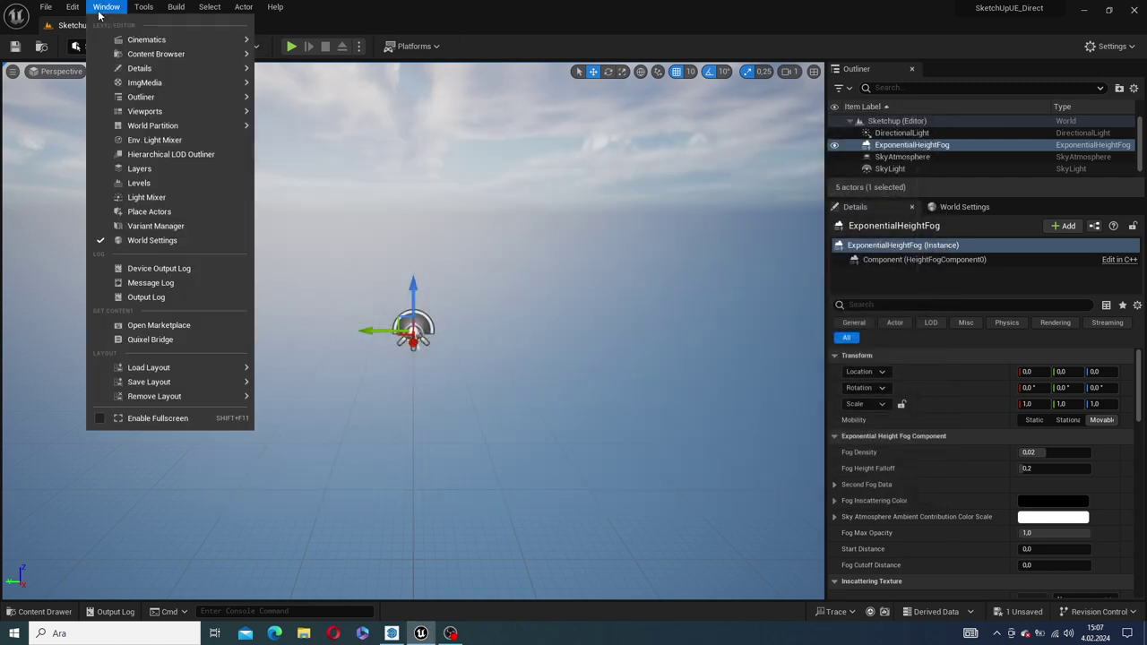
click(81, 11)
click(108, 204)
text(d)
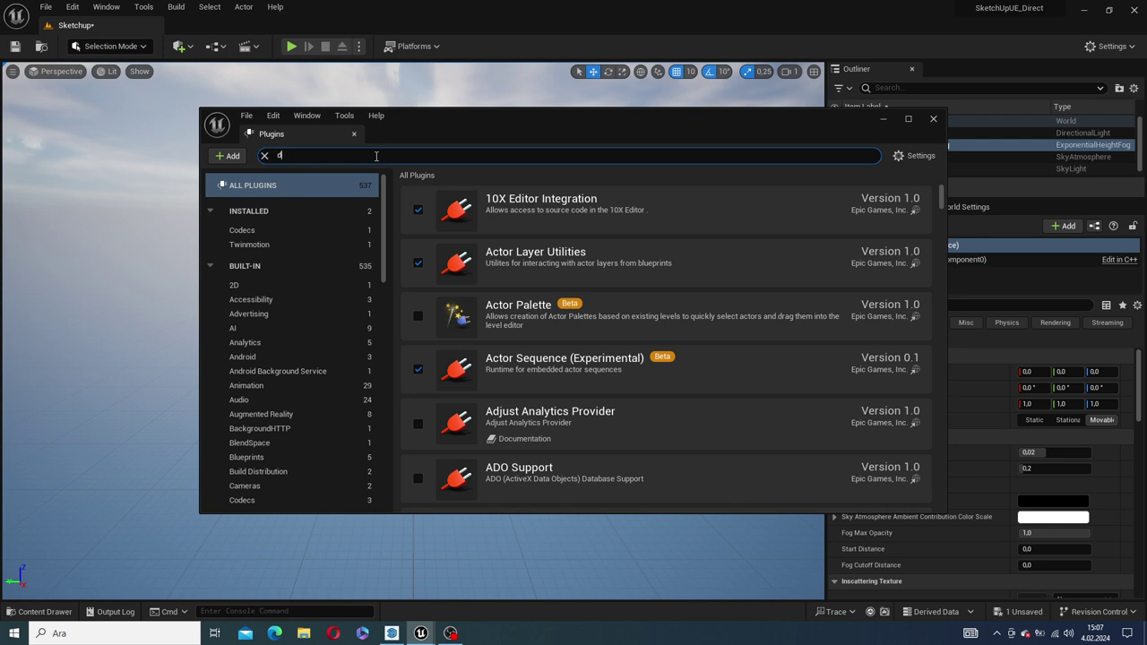
text(asm)
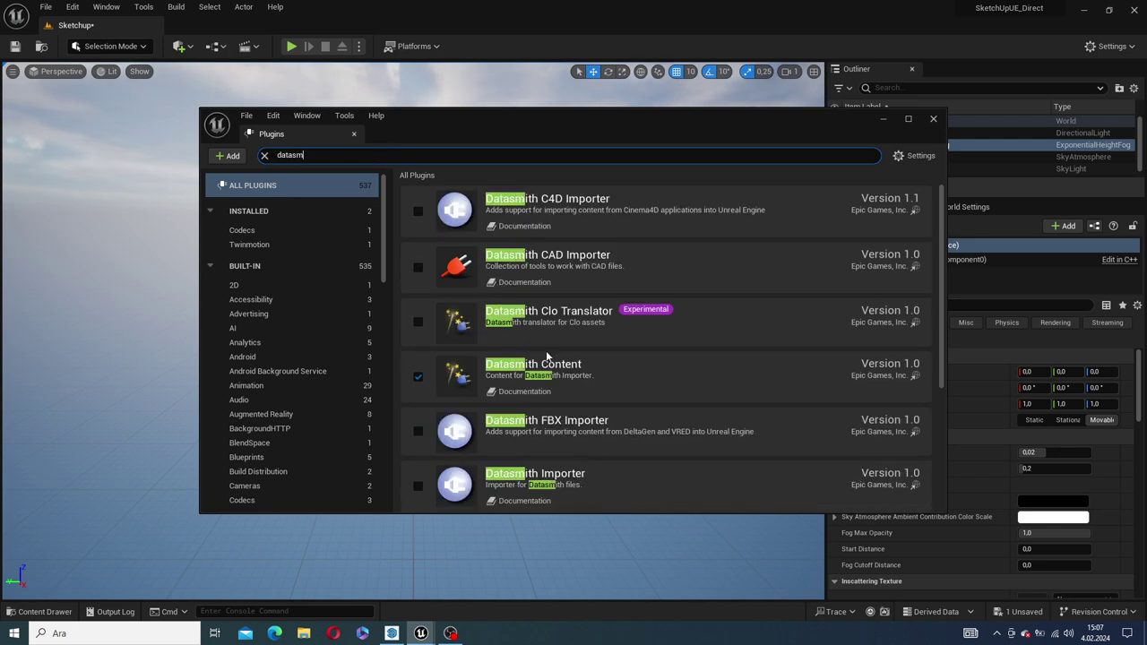
click(418, 487)
scroll(455, 467, down, 3)
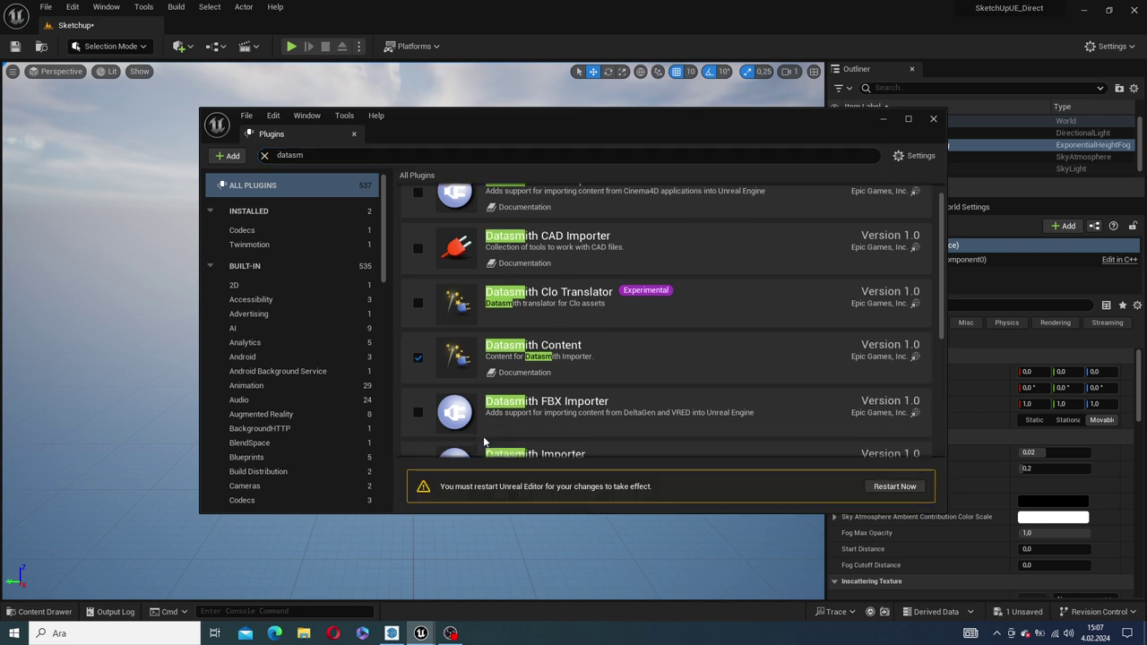
click(920, 492)
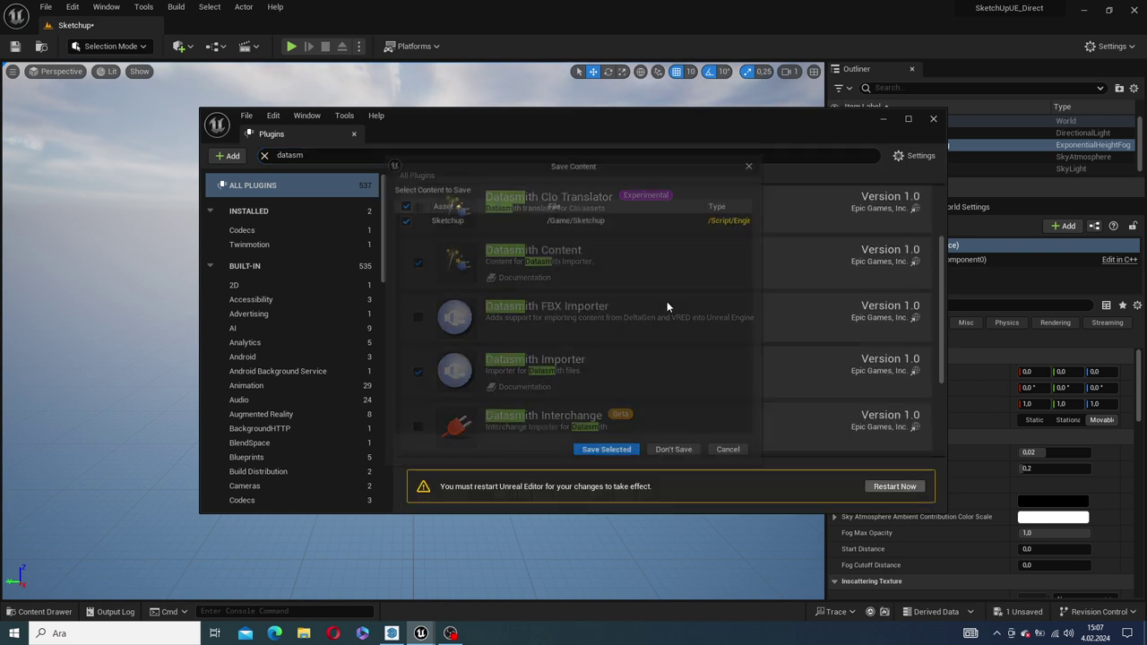
click(607, 452)
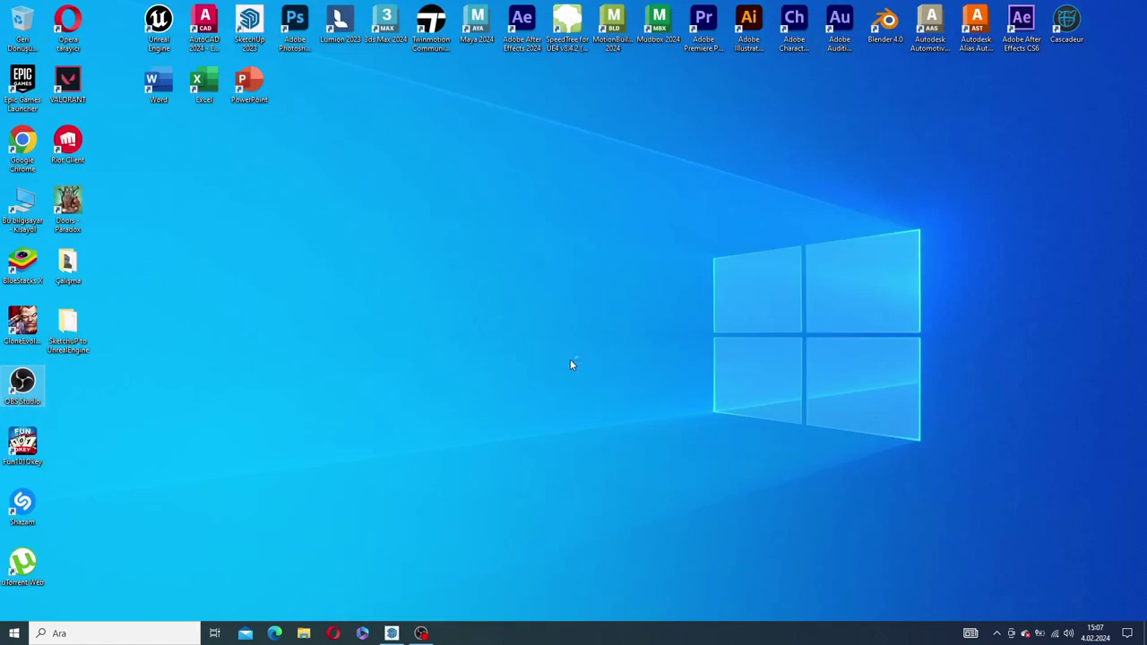
Bring SketchUp forward, orbit the cabin slightly, then return to the restarted Unreal editor.
click(392, 634)
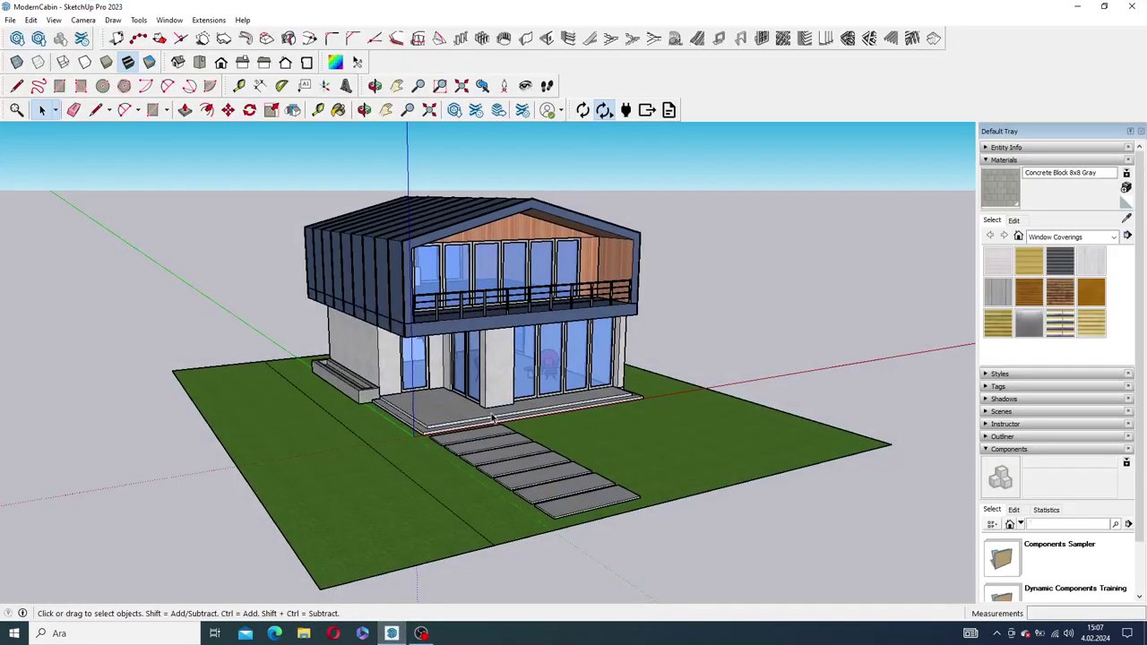
middle_drag(429, 374, 561, 383)
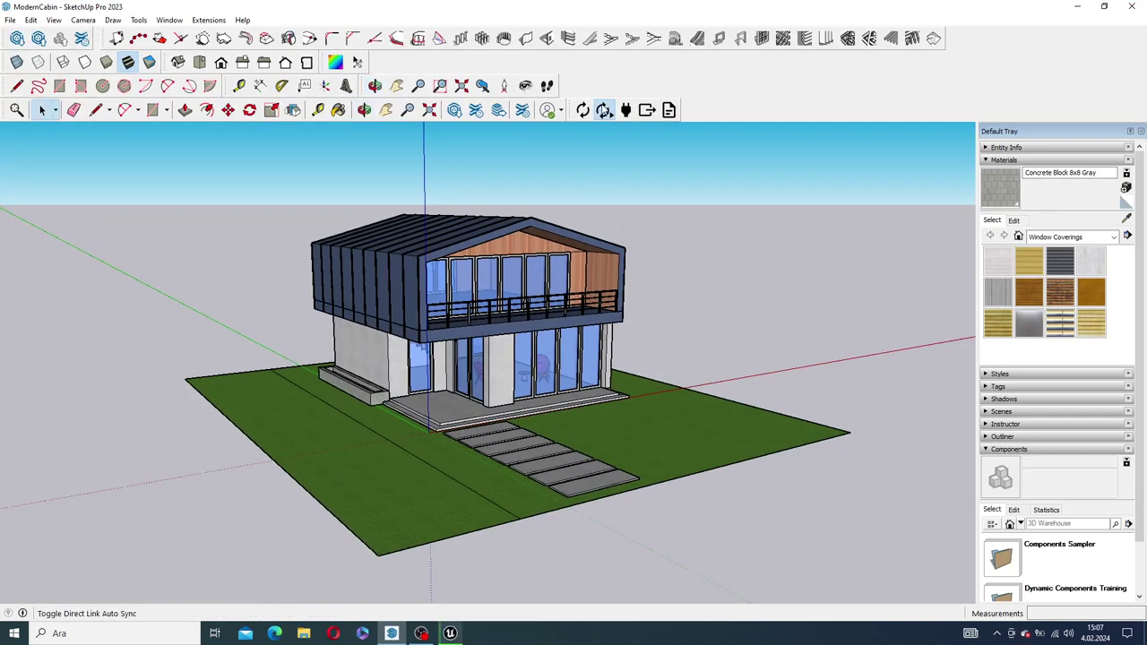
click(450, 634)
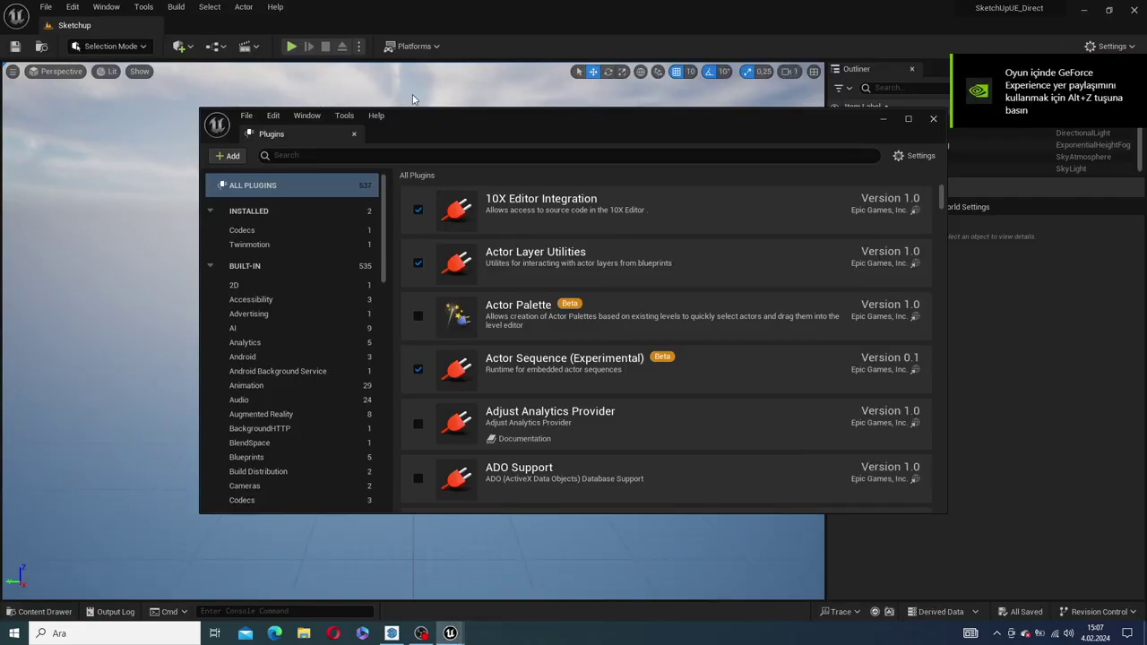
Close Plugins, show the Content Drawer, and bring up the Datasmith File and Direct Link Import options.
click(934, 120)
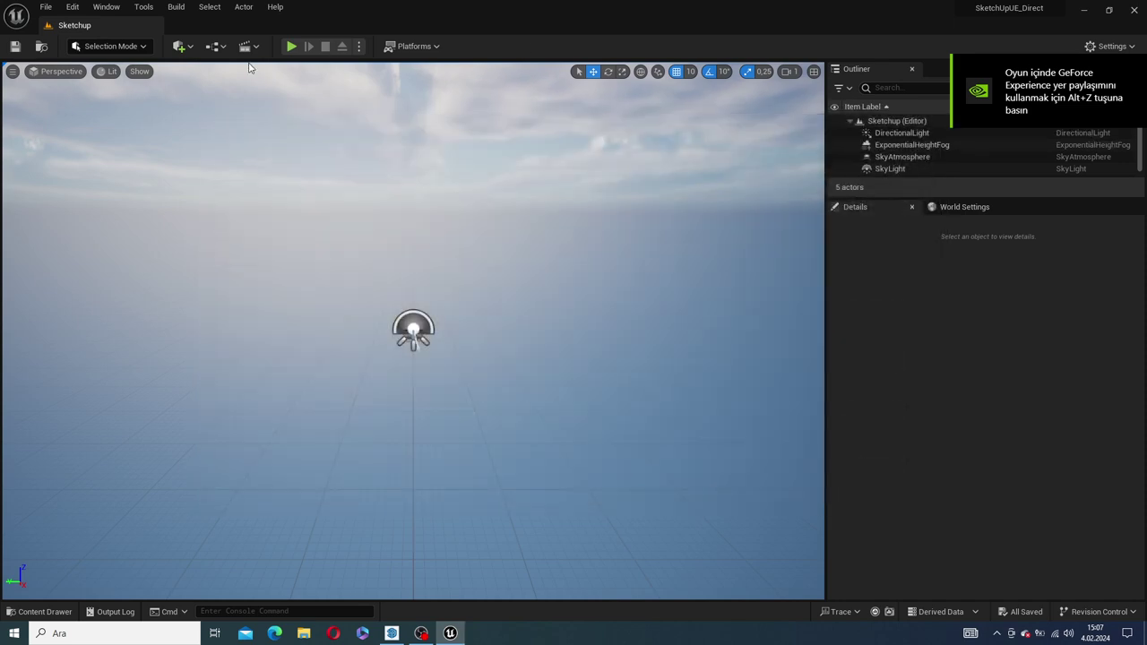
key(ctrl+space)
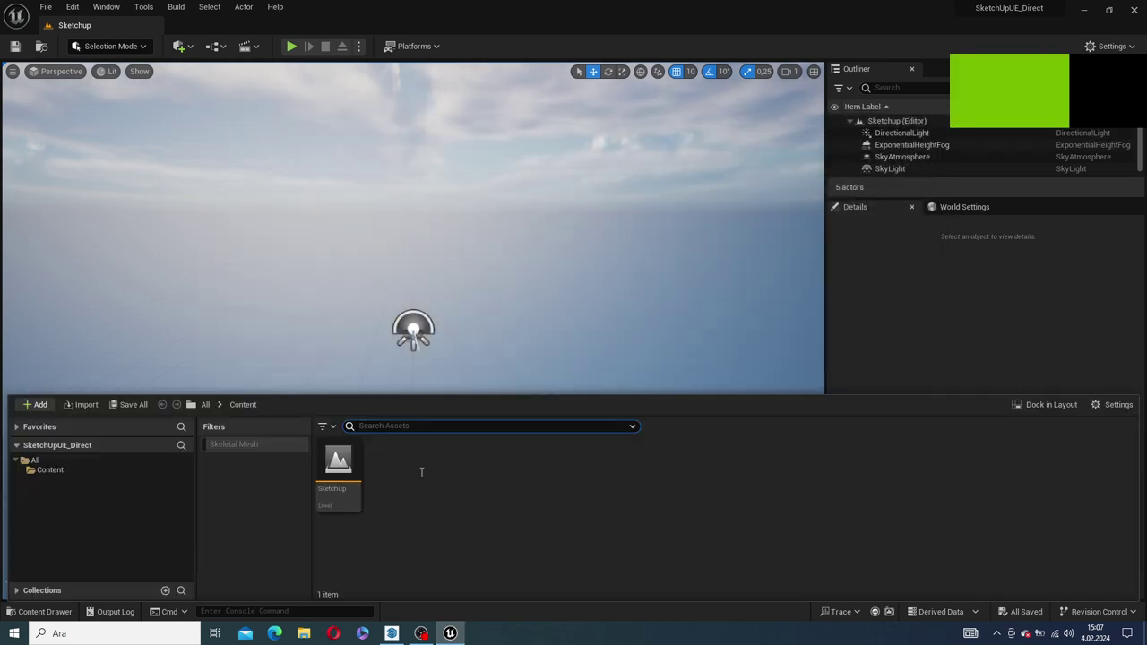
click(183, 46)
mouse_move(216, 145)
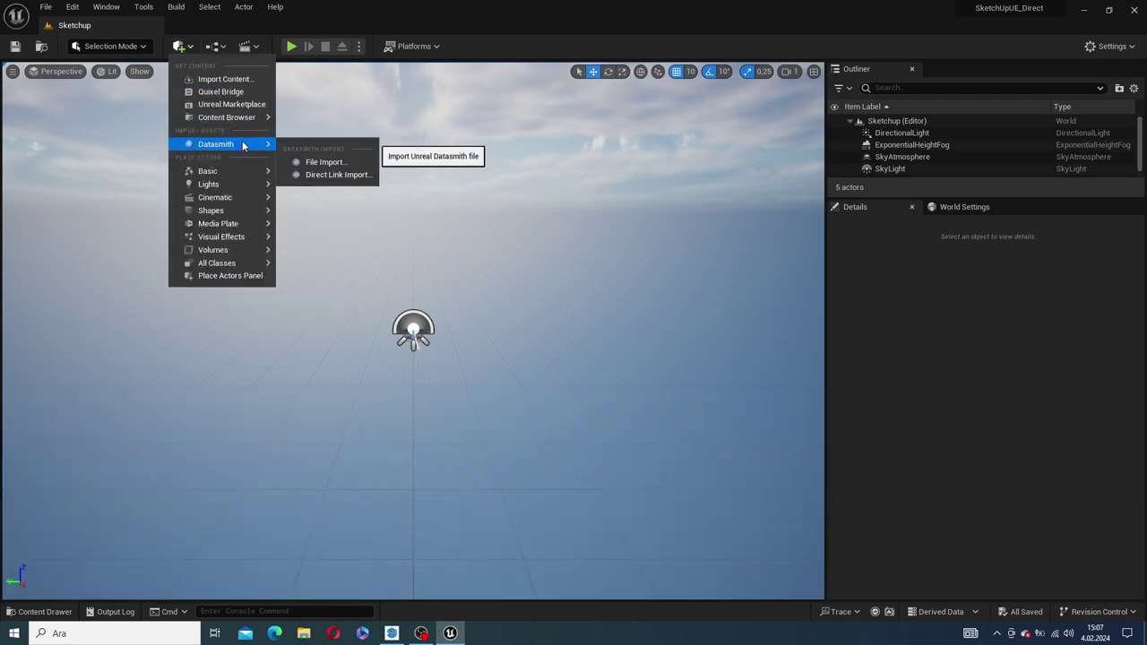
Direct Link import the ModernCabin source into Content with geometry and materials.
click(331, 176)
click(456, 284)
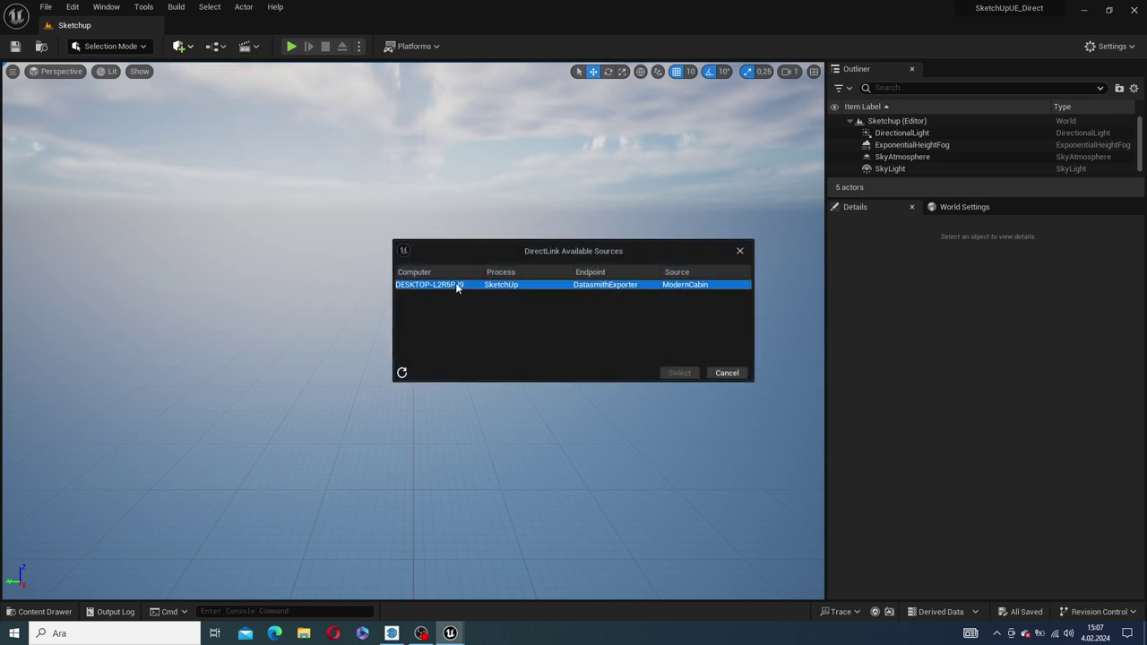
click(681, 373)
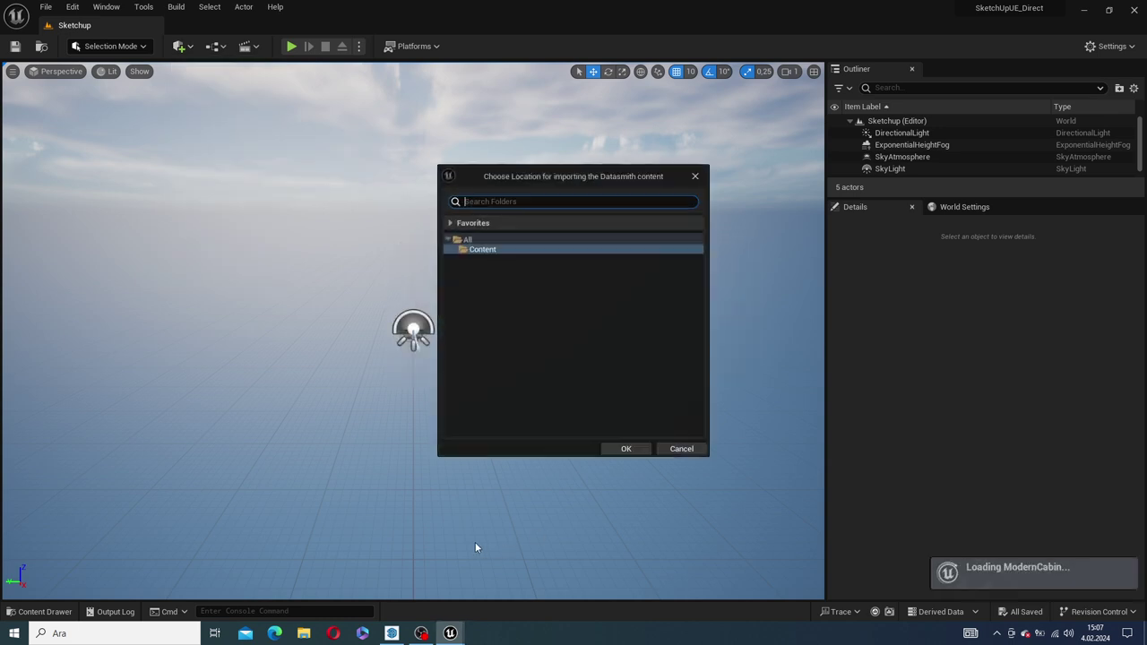
click(625, 448)
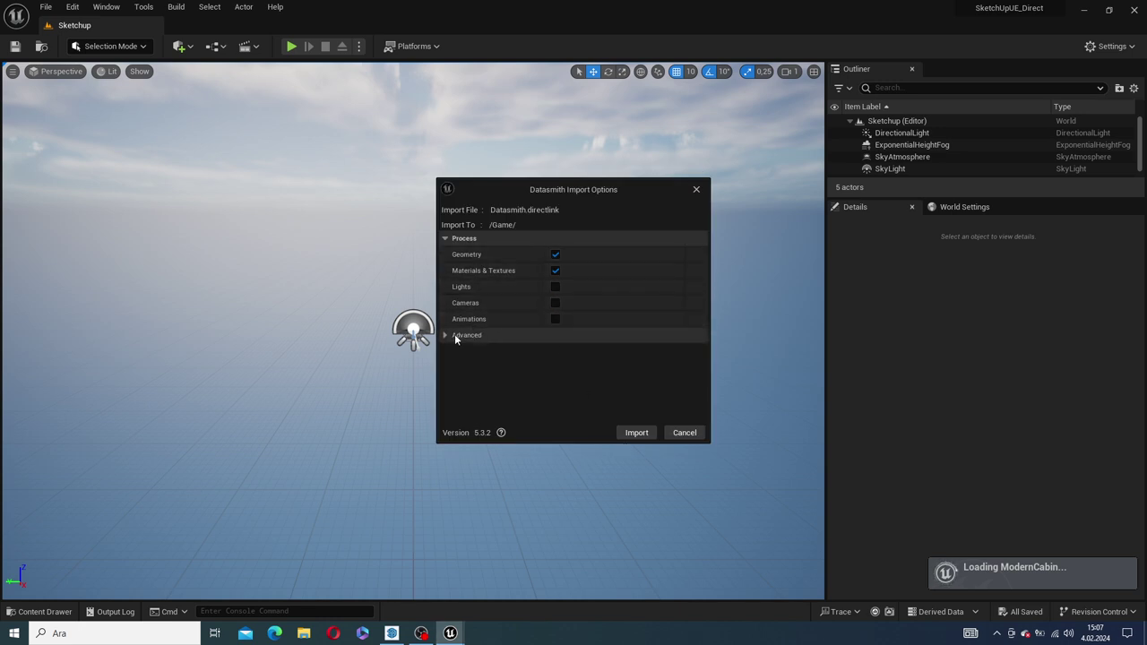
click(637, 433)
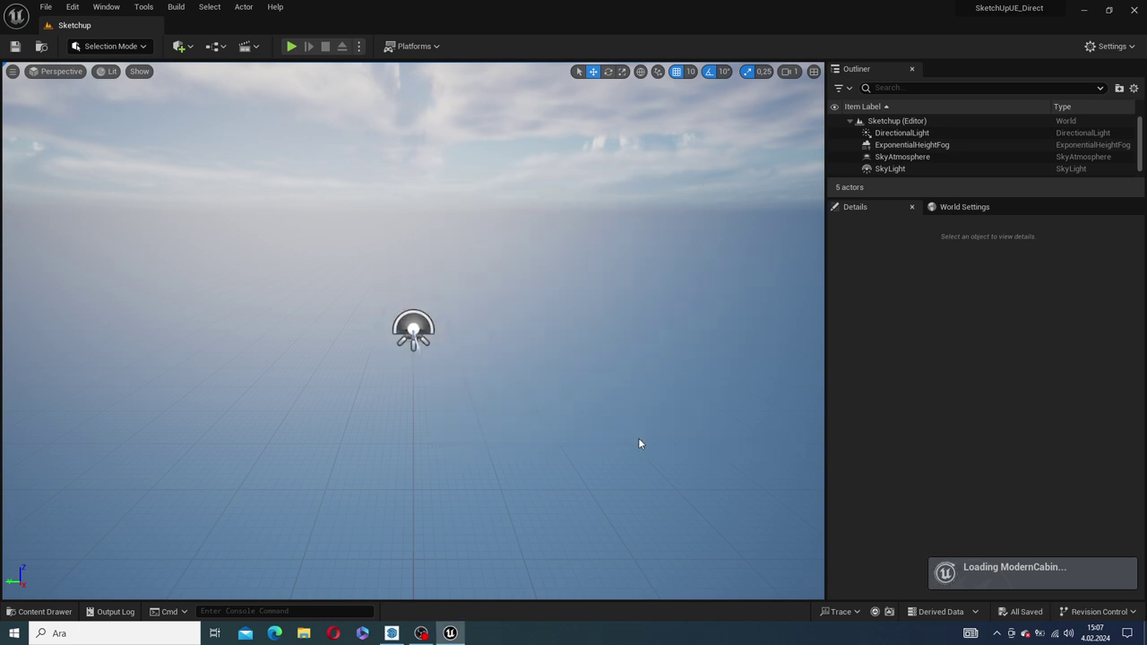
Orbit around the imported cabin and its green lot, then bring SketchUp's model to the front.
mouse_move(630, 305)
alt+mouse_down()
mouse_move(400, 328)
mouse_move(280, 387)
alt+mouse_up()
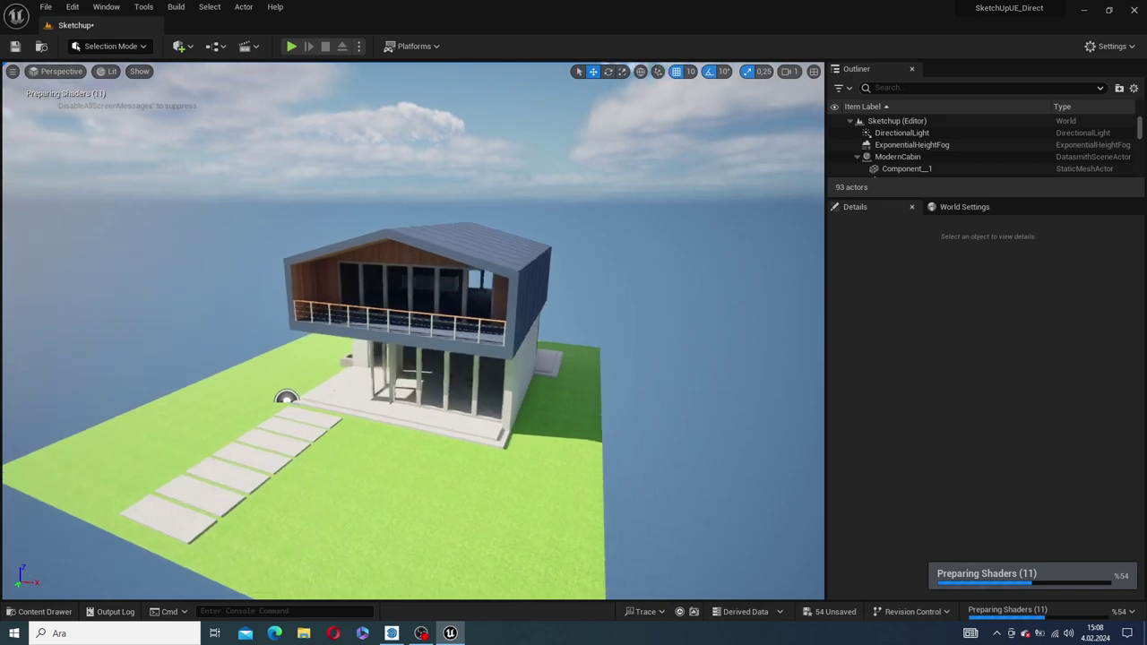
alt+drag(281, 388, 363, 405)
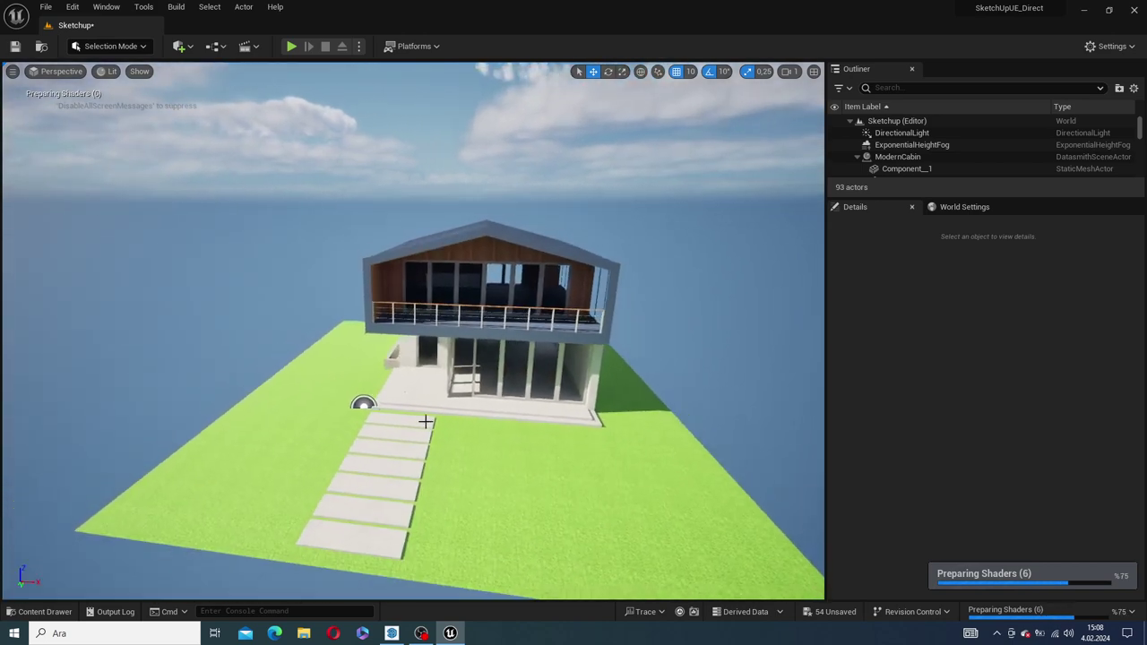
click(422, 633)
click(422, 633)
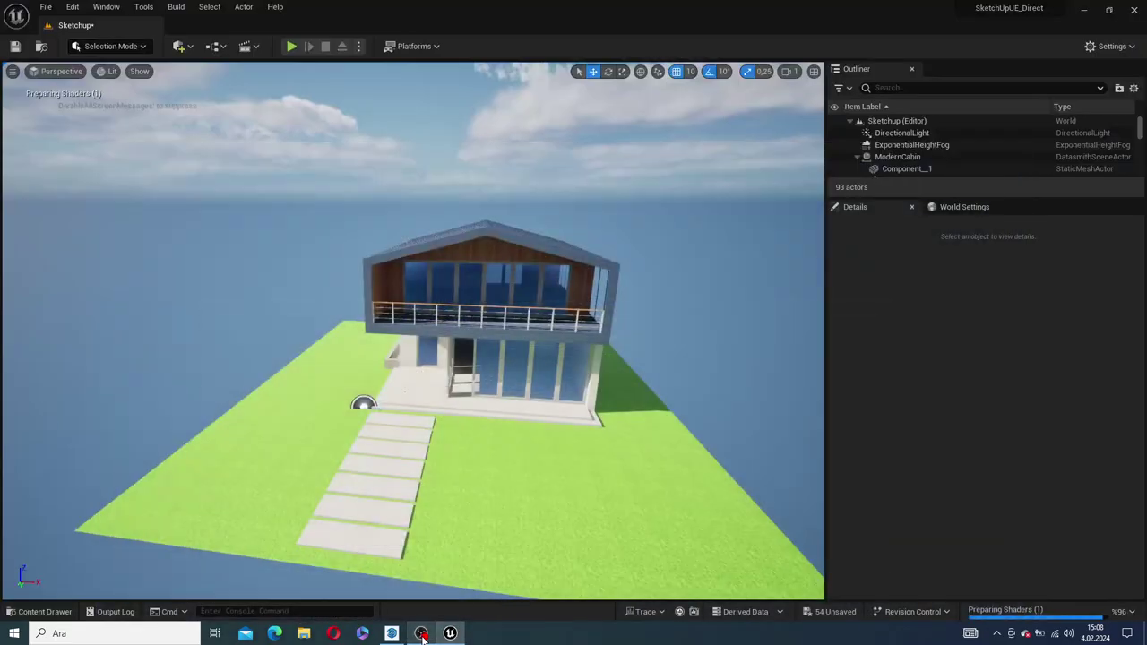
click(394, 632)
click(402, 635)
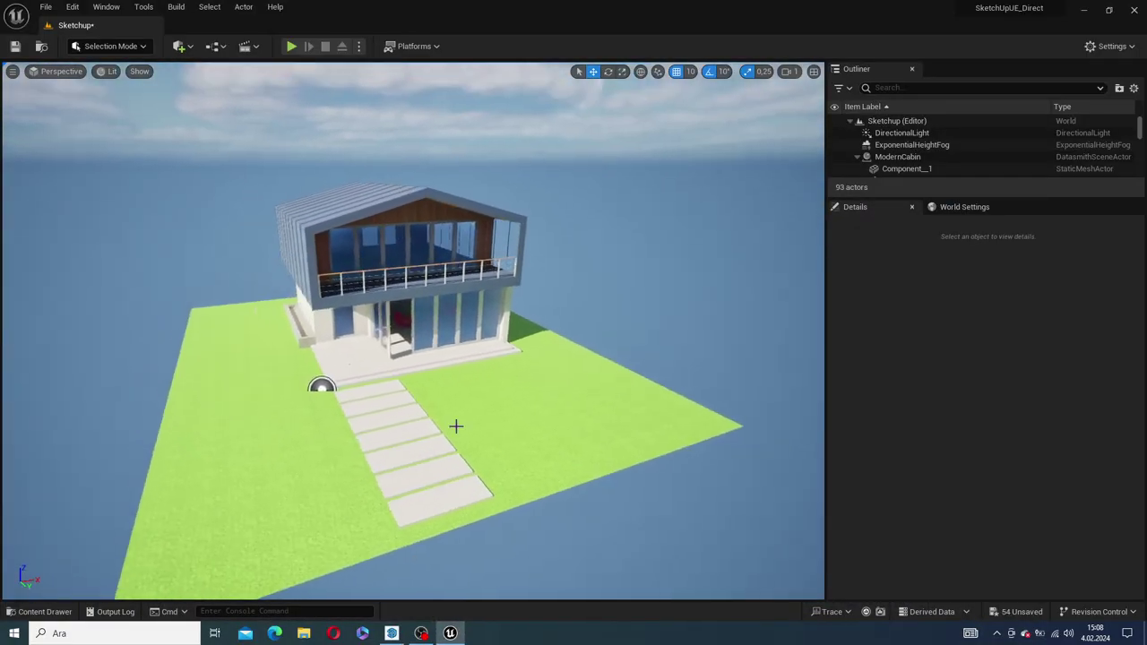
click(391, 634)
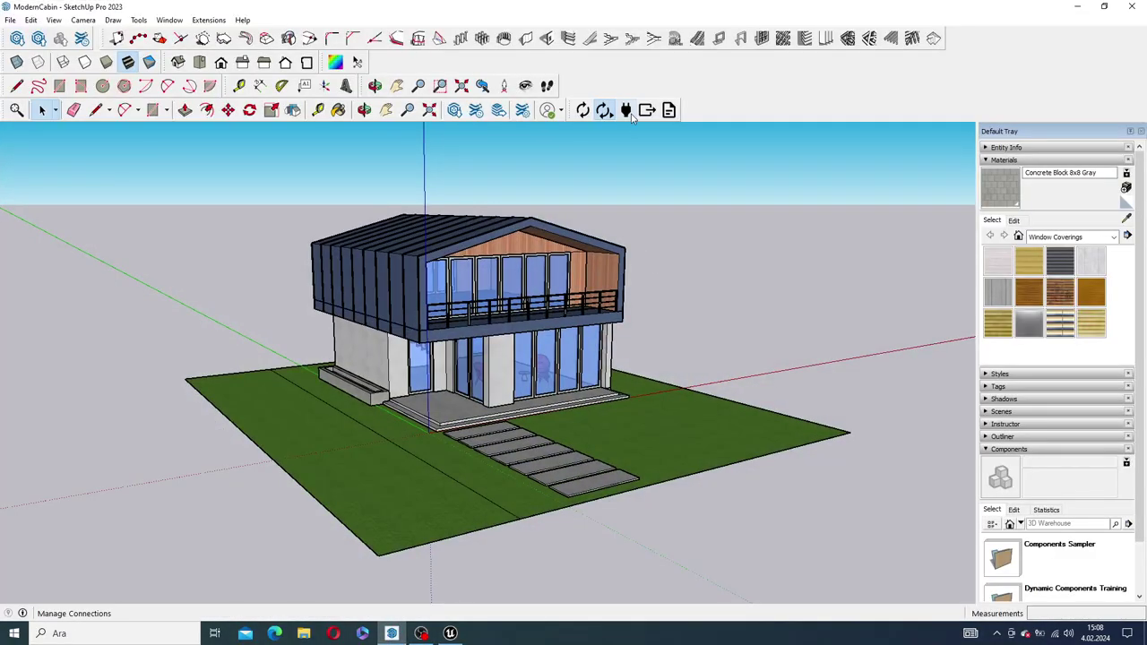
Check that ModernCabin's Direct Link connection to Unreal is active, then switch back to Unreal.
click(627, 110)
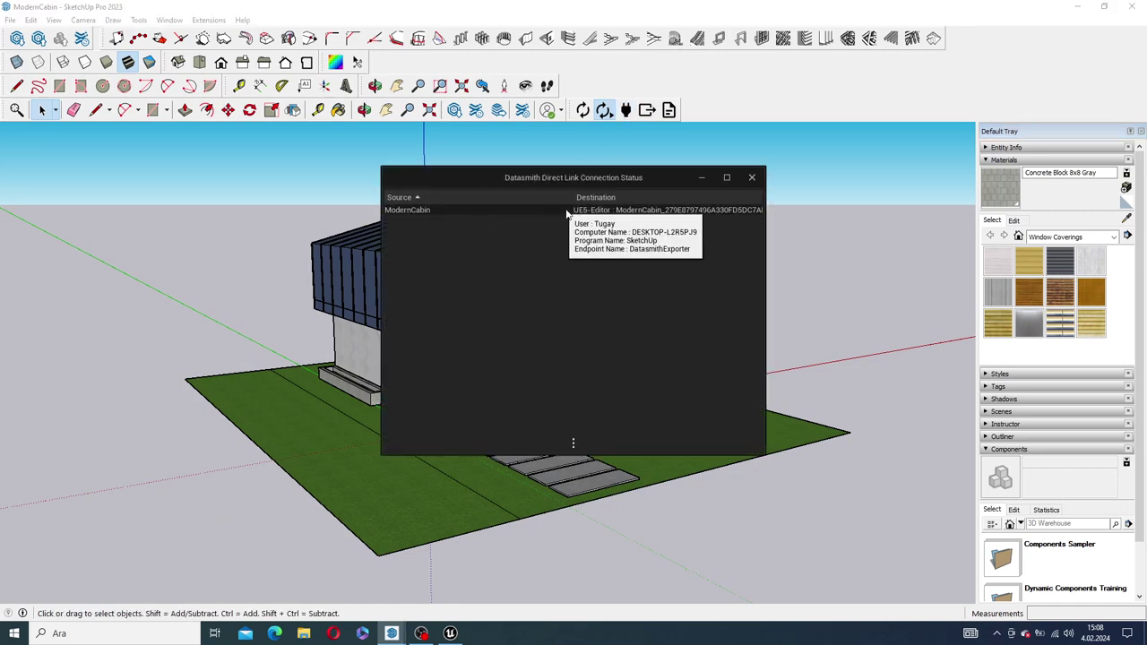
click(752, 177)
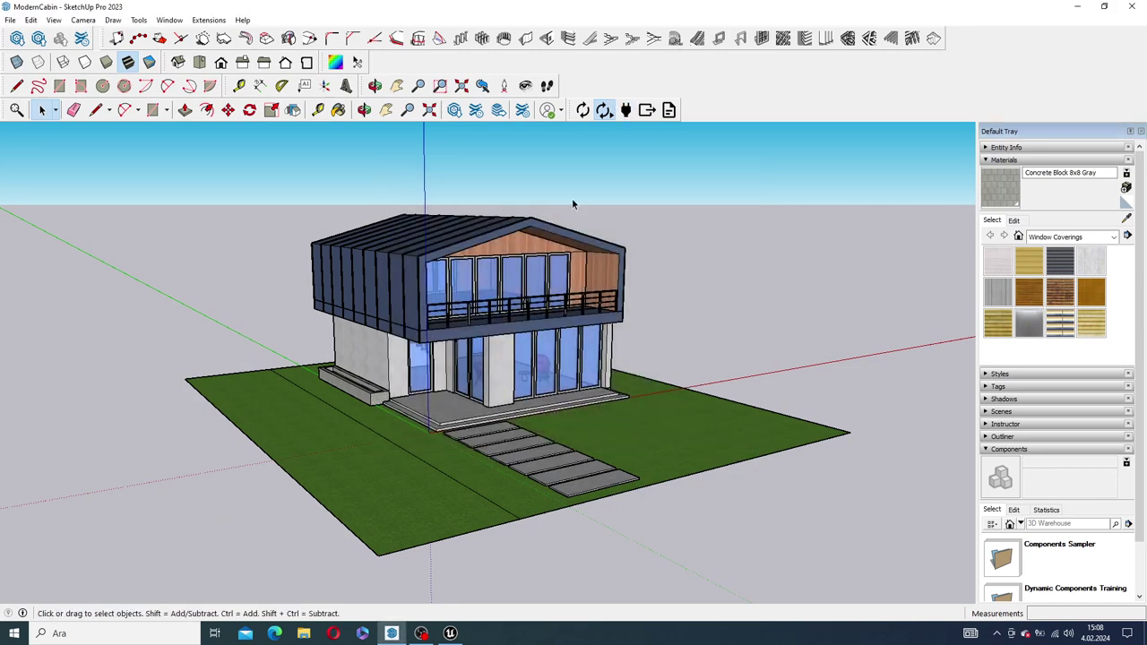
scroll(532, 300, up, 1)
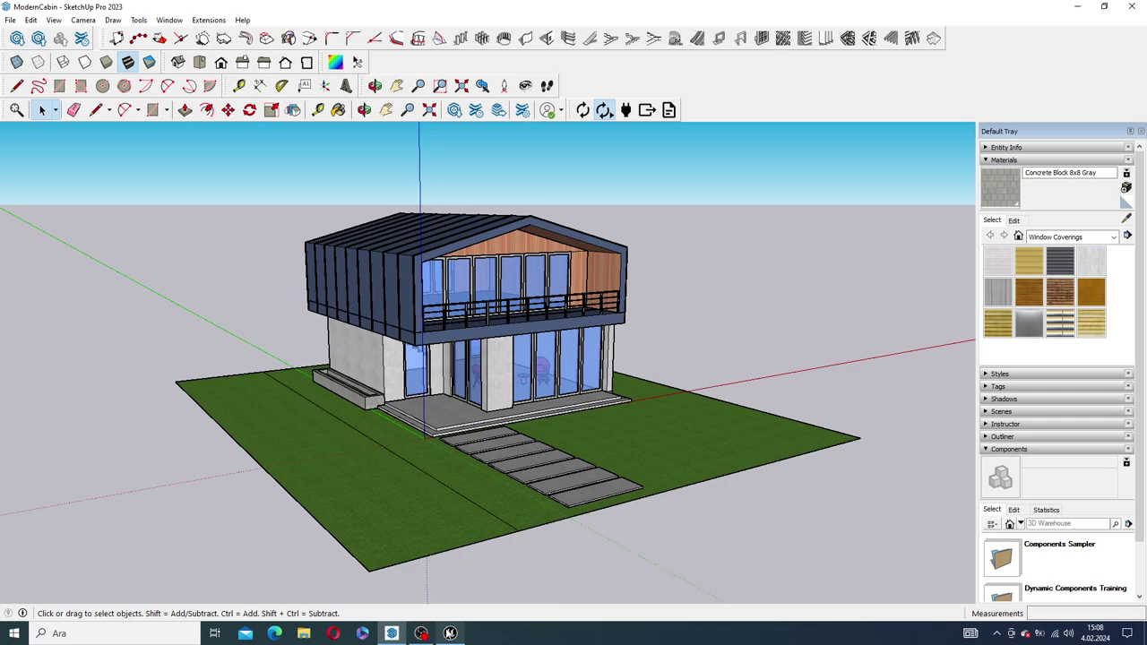
click(420, 633)
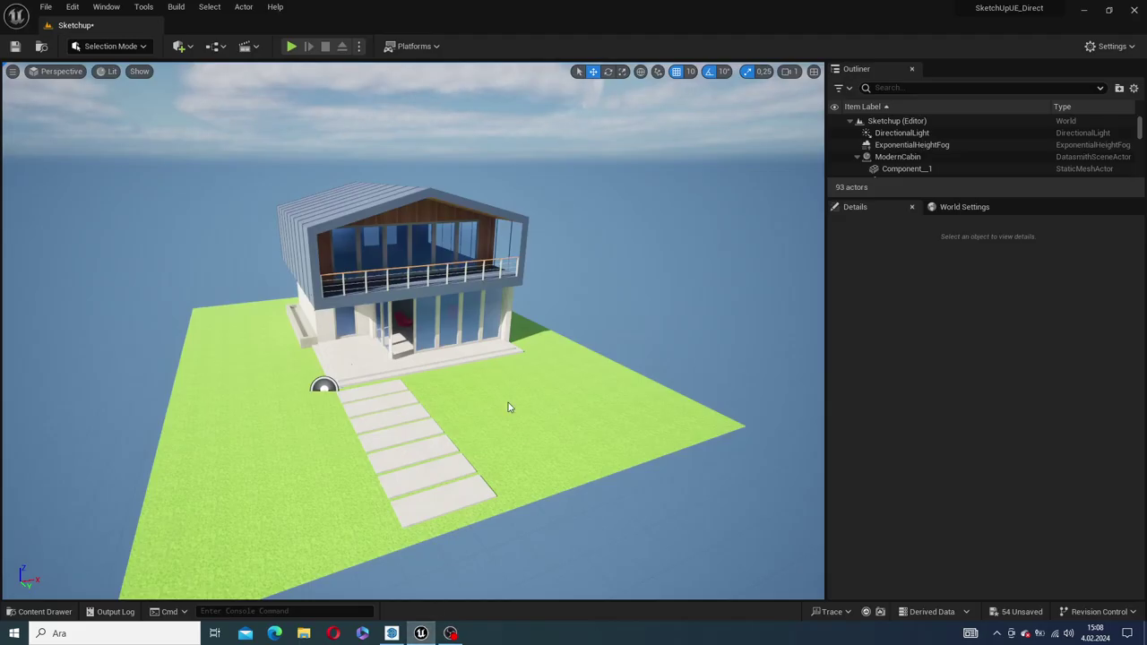
Slide Roof_2 left along X, undo the move, then return to SketchUp.
right_drag(417, 278, 506, 284)
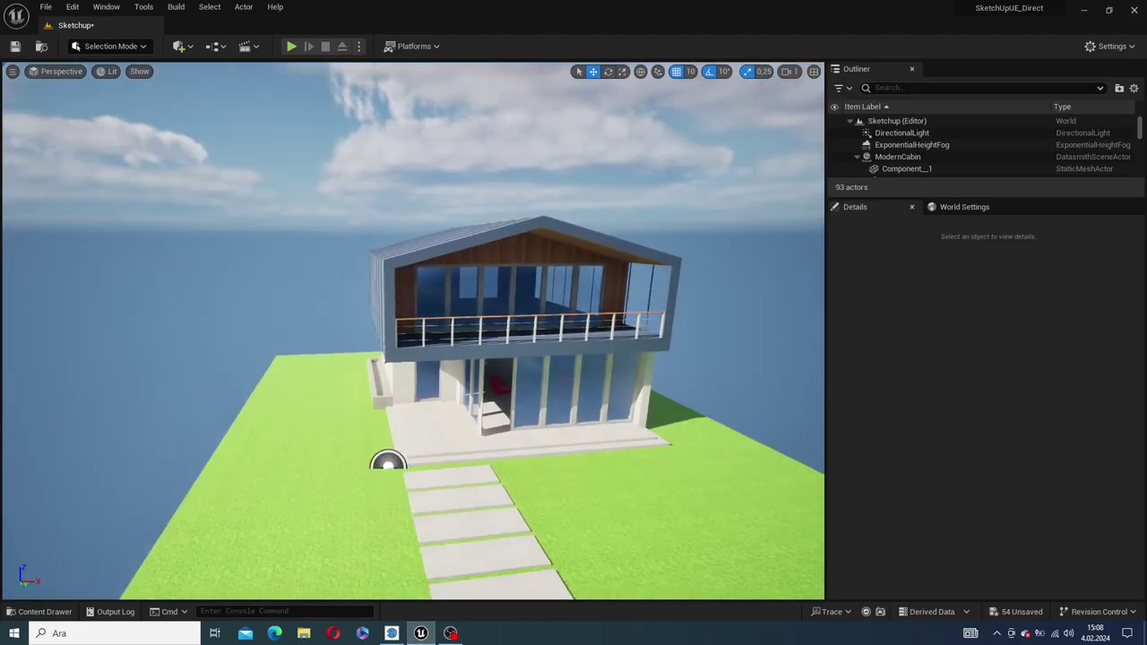
click(458, 250)
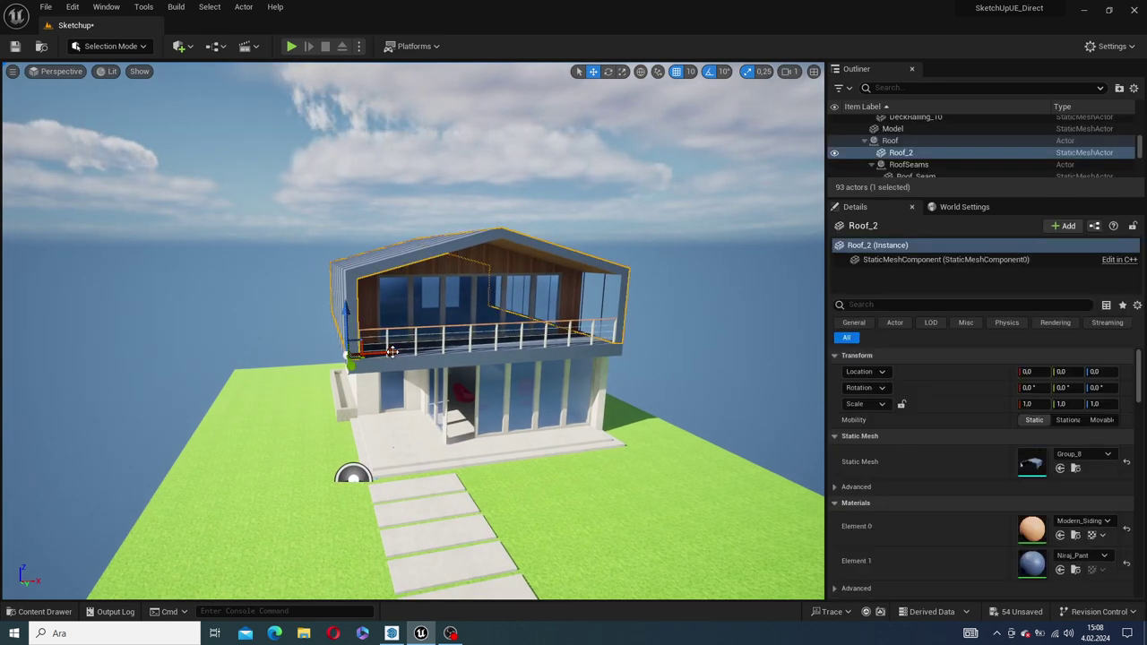
drag(392, 352, 100, 354)
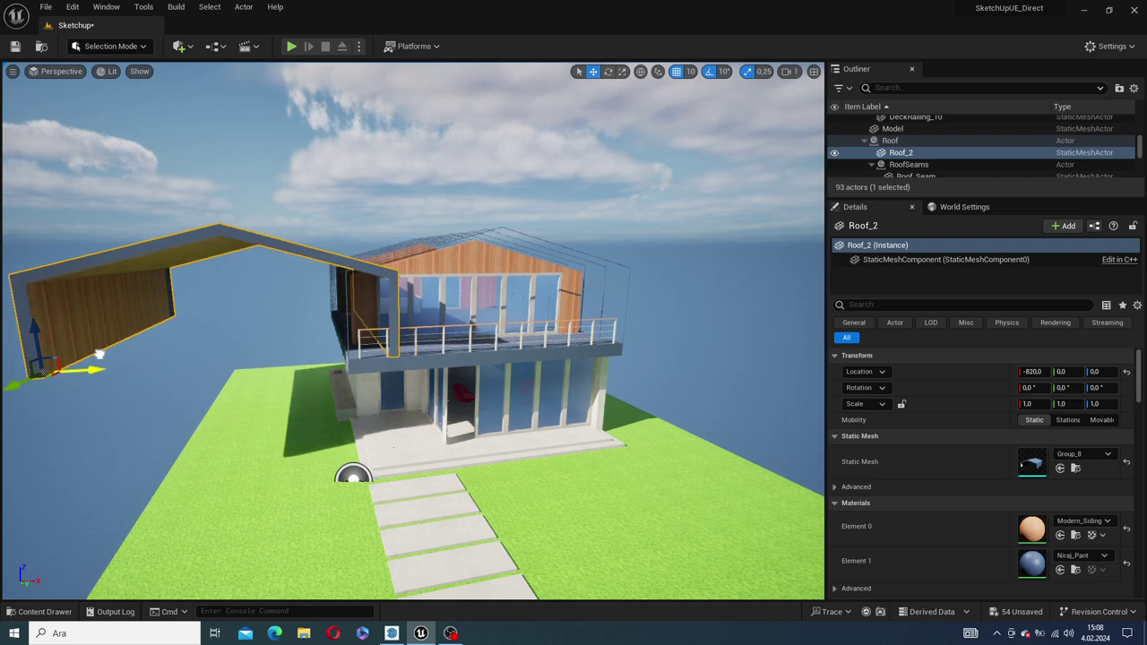
key(ctrl+z)
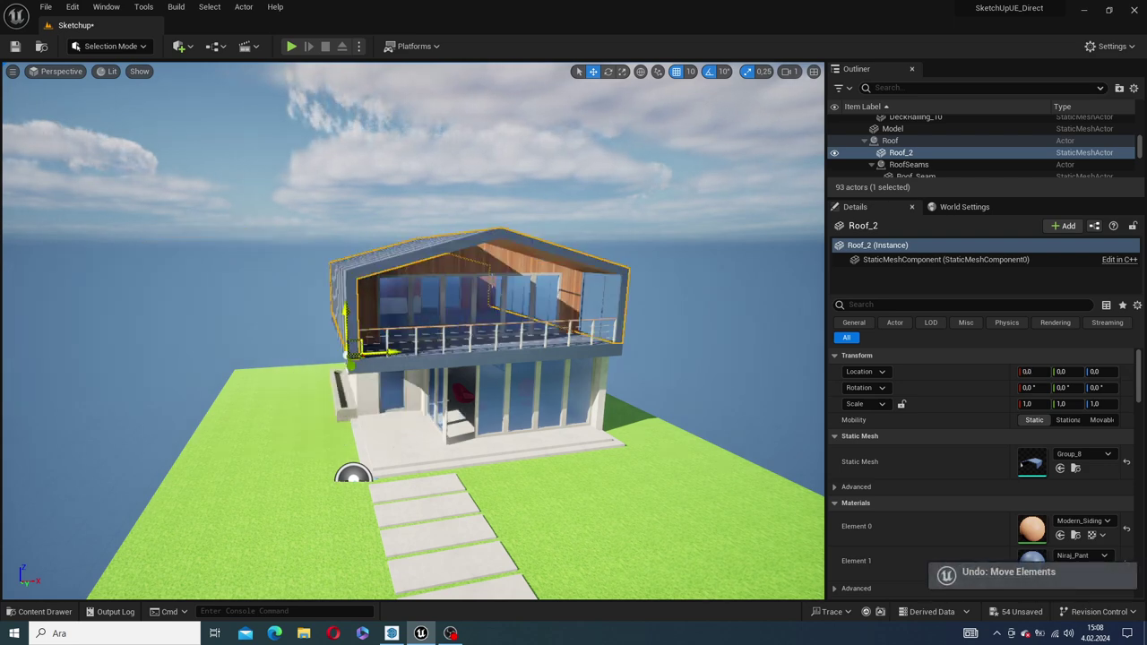
click(391, 634)
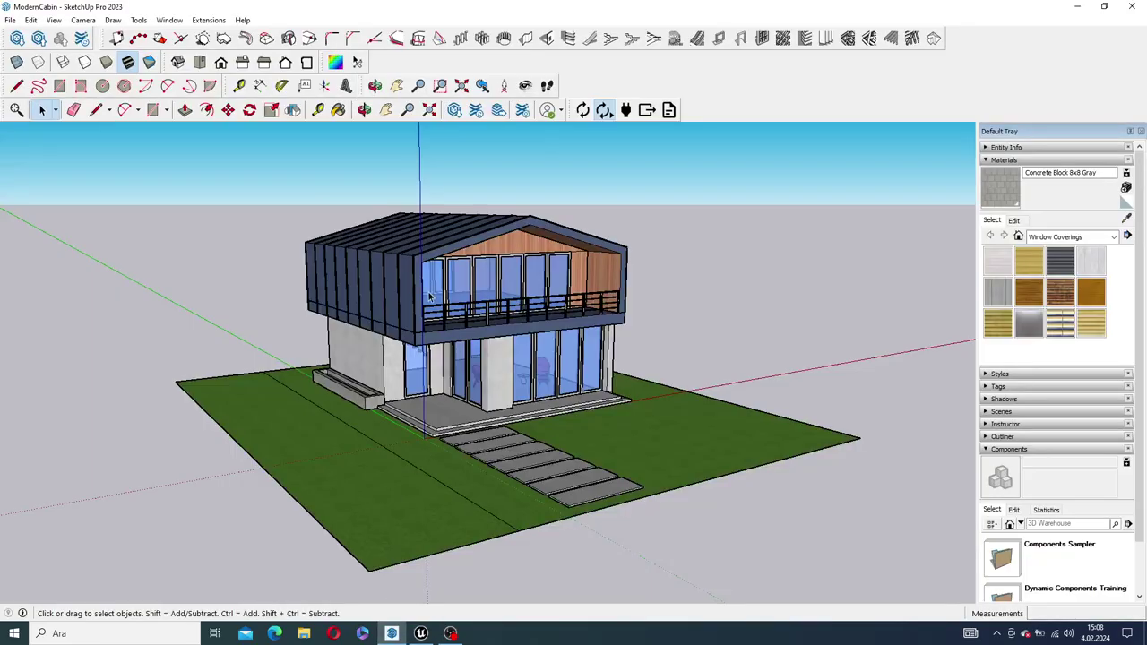
Delete the upper-floor roof group in SketchUp and check the Unreal level for the change.
click(398, 270)
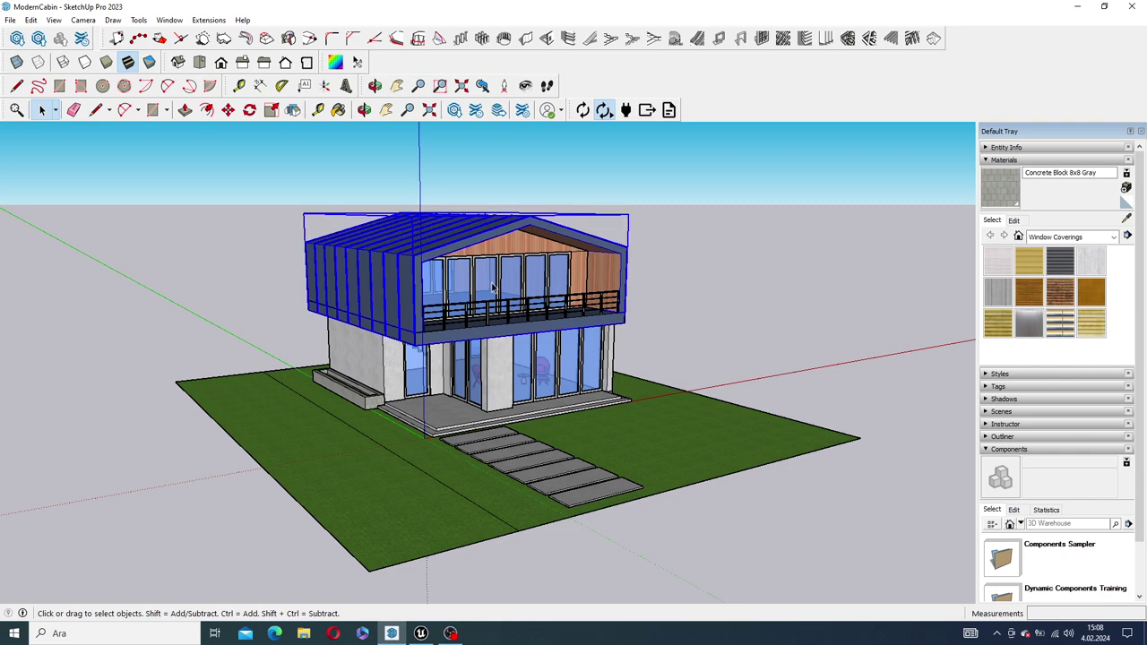
key(Delete)
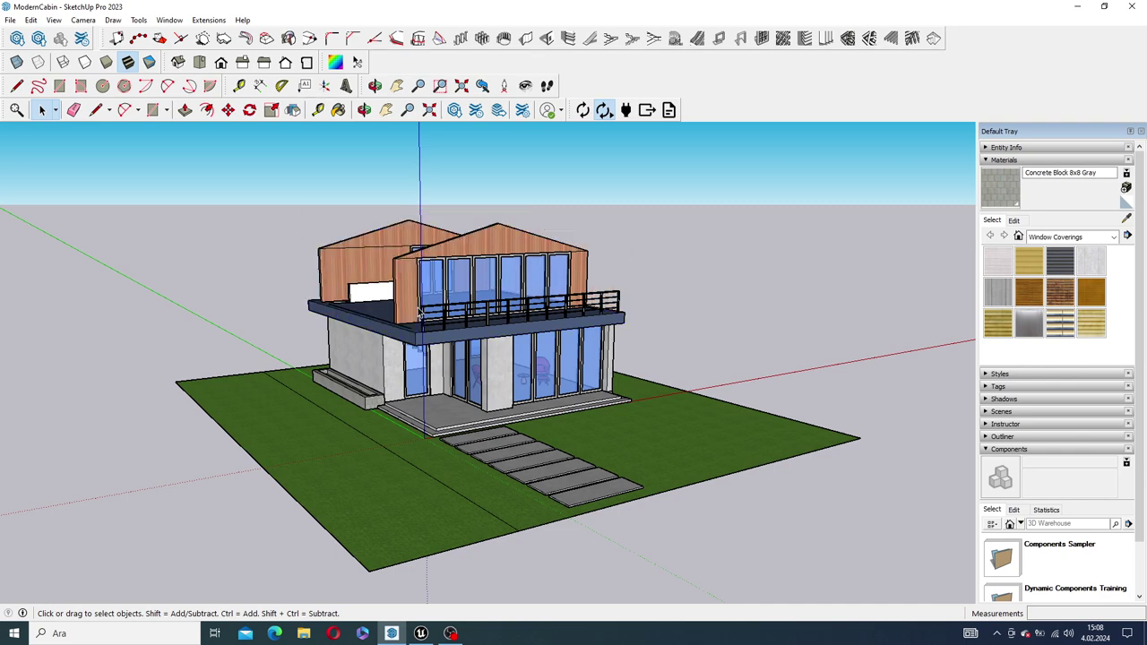
click(420, 633)
click(392, 634)
Delete the path's last stepping stone and verify Unreal reimported the updated cabin.
key(Delete)
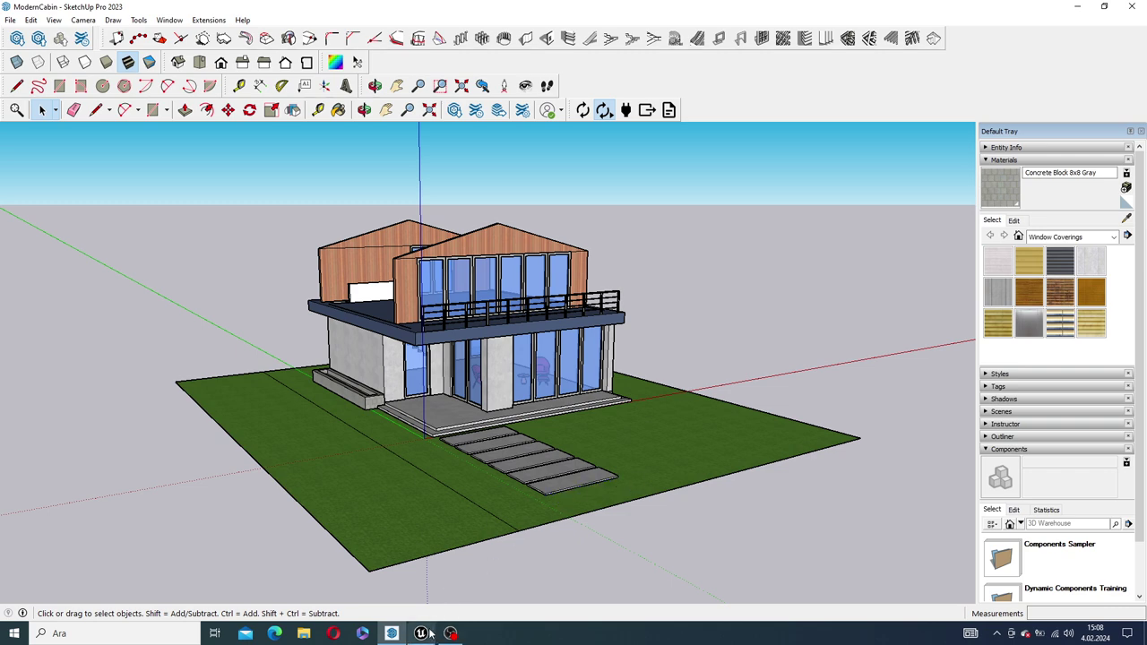
click(426, 634)
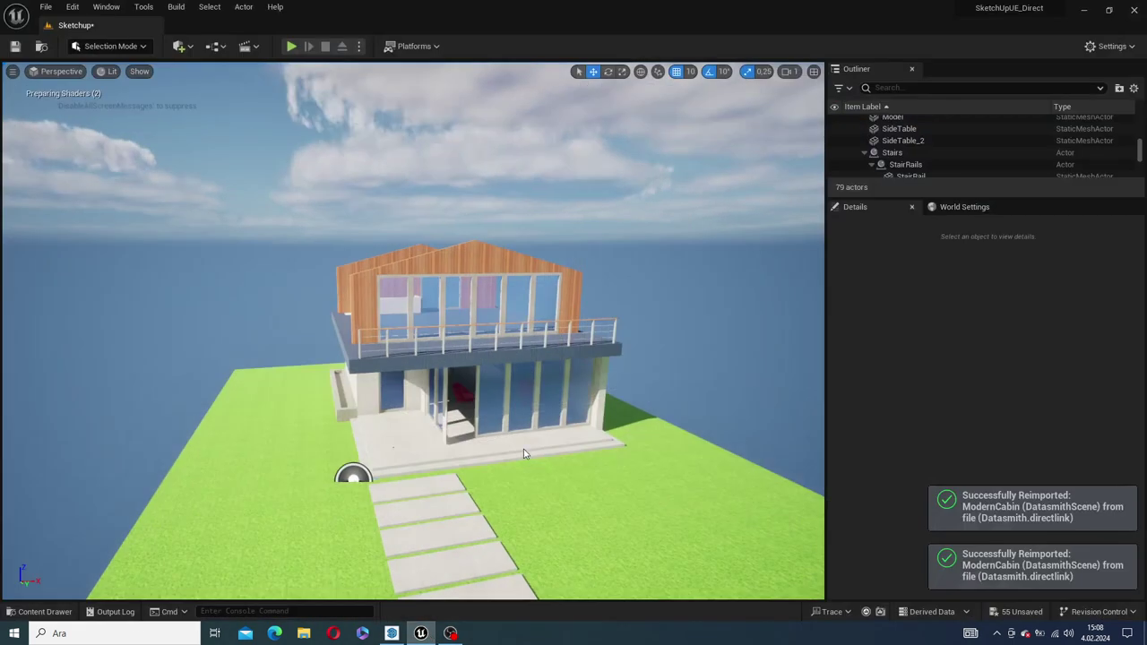
right_drag(563, 434, 563, 434)
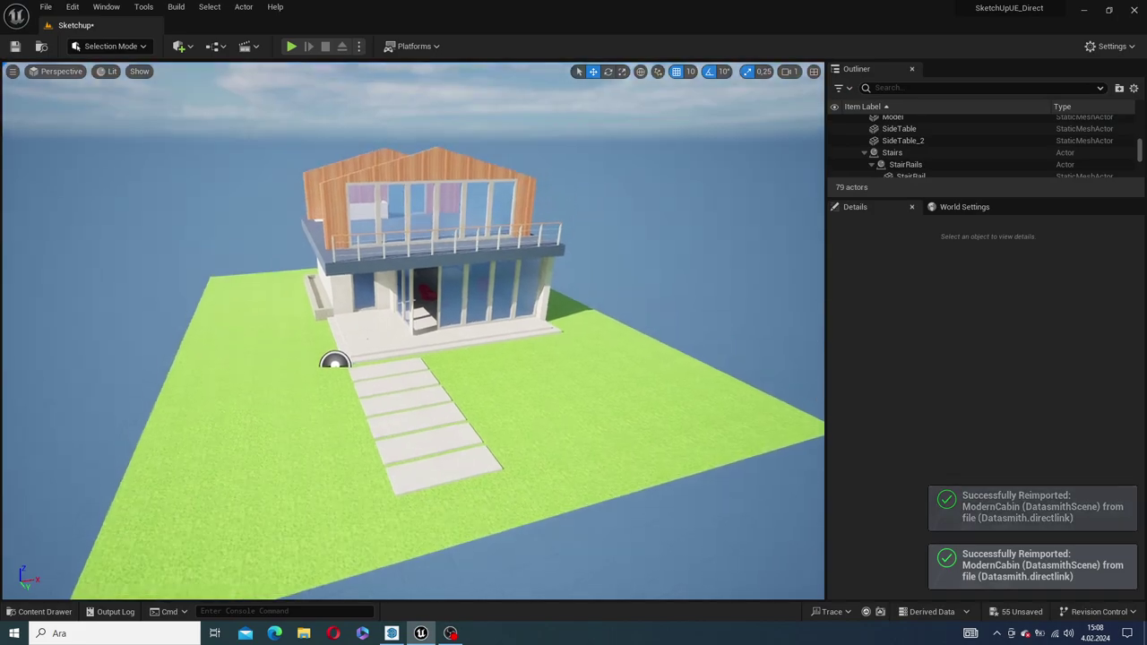
click(391, 634)
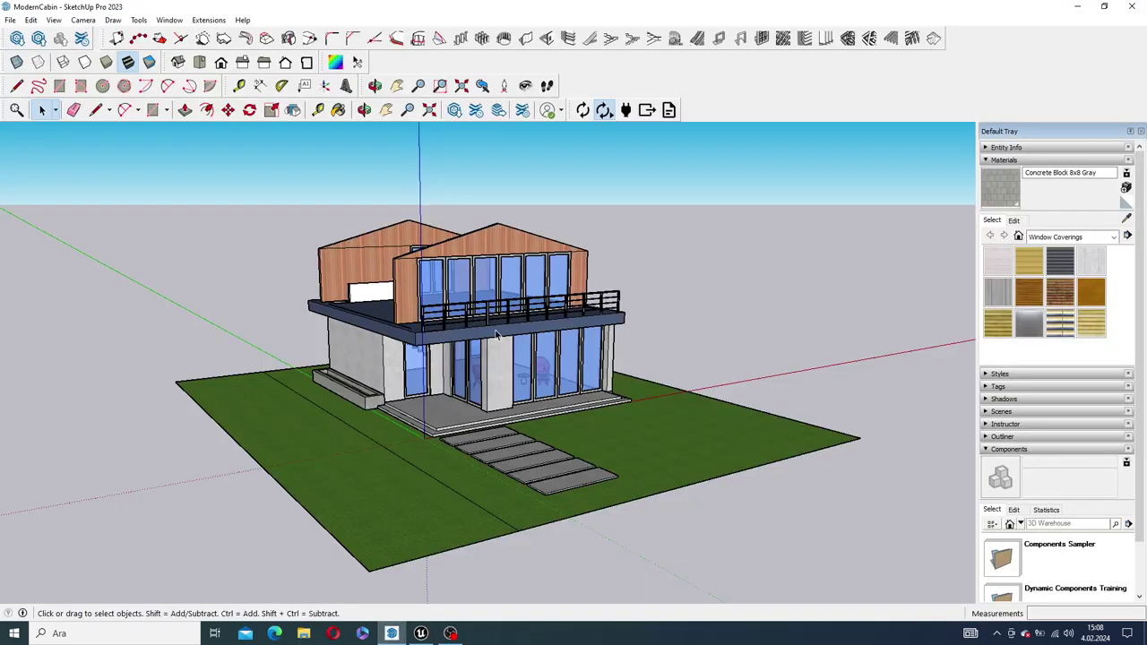
Bring back the metal roof and last path stone, then select the upper-floor window group.
key(ctrl+y)
key(ctrl+y)
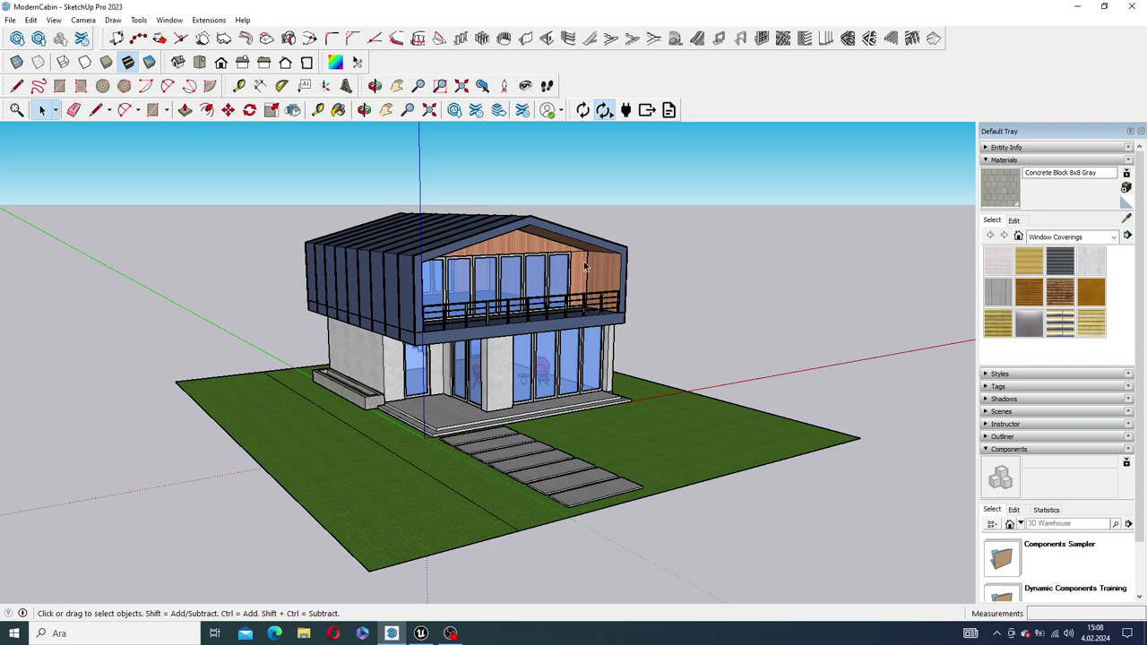
scroll(584, 266, up, 3)
click(546, 298)
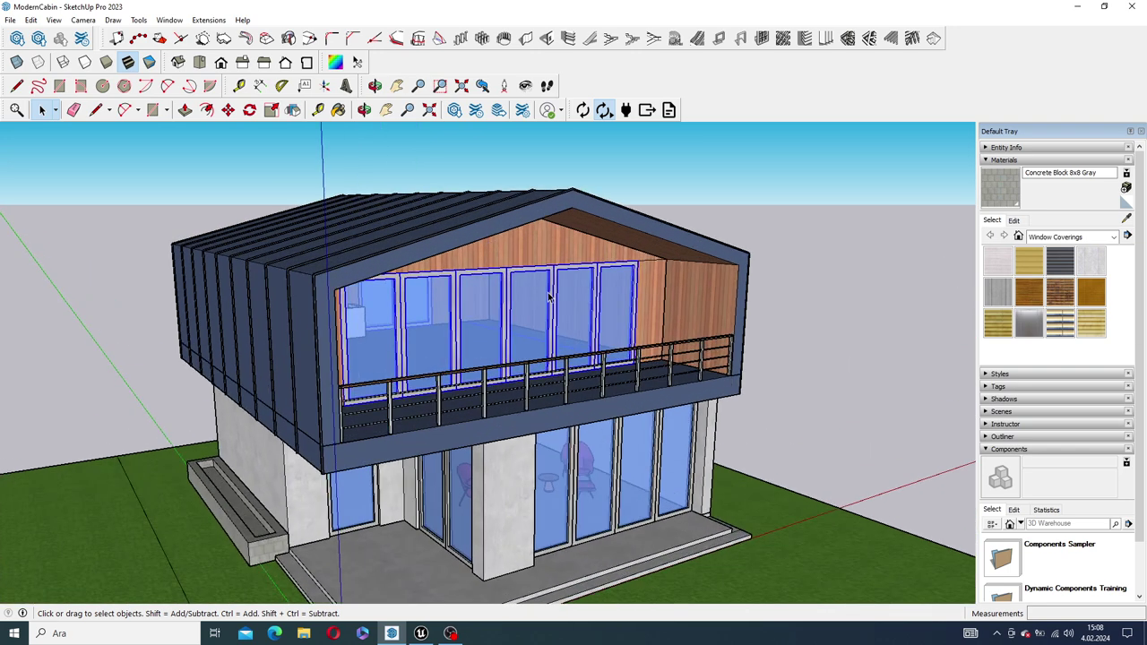
Move the upper-floor window group out to the right of the house.
scroll(546, 298, down, 2)
click(227, 109)
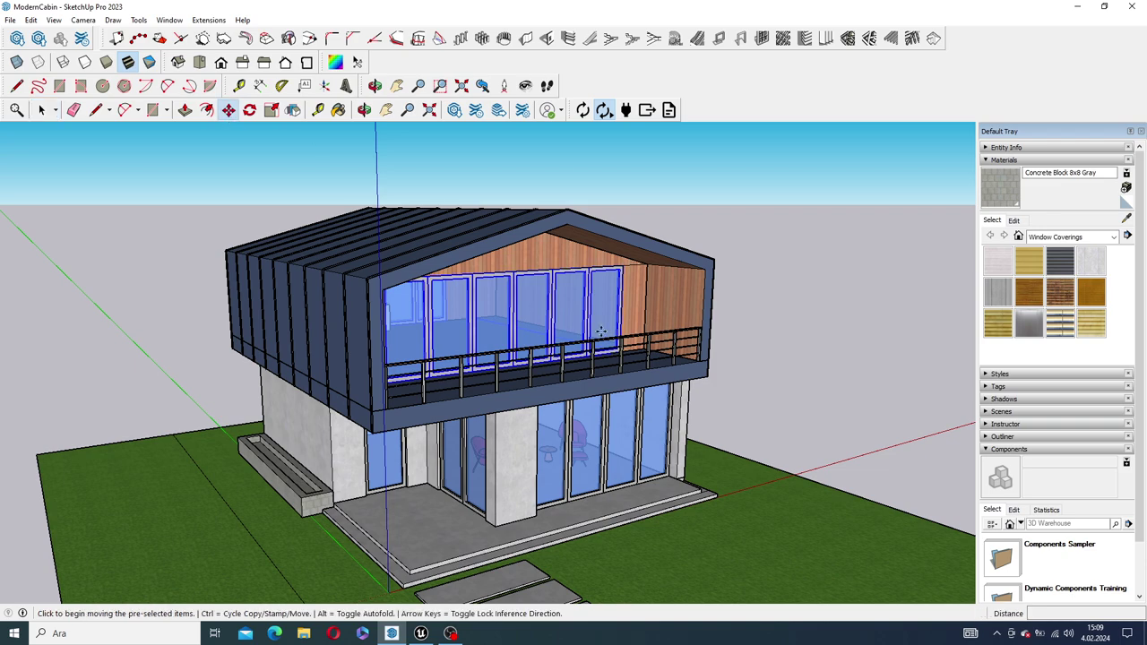
click(511, 309)
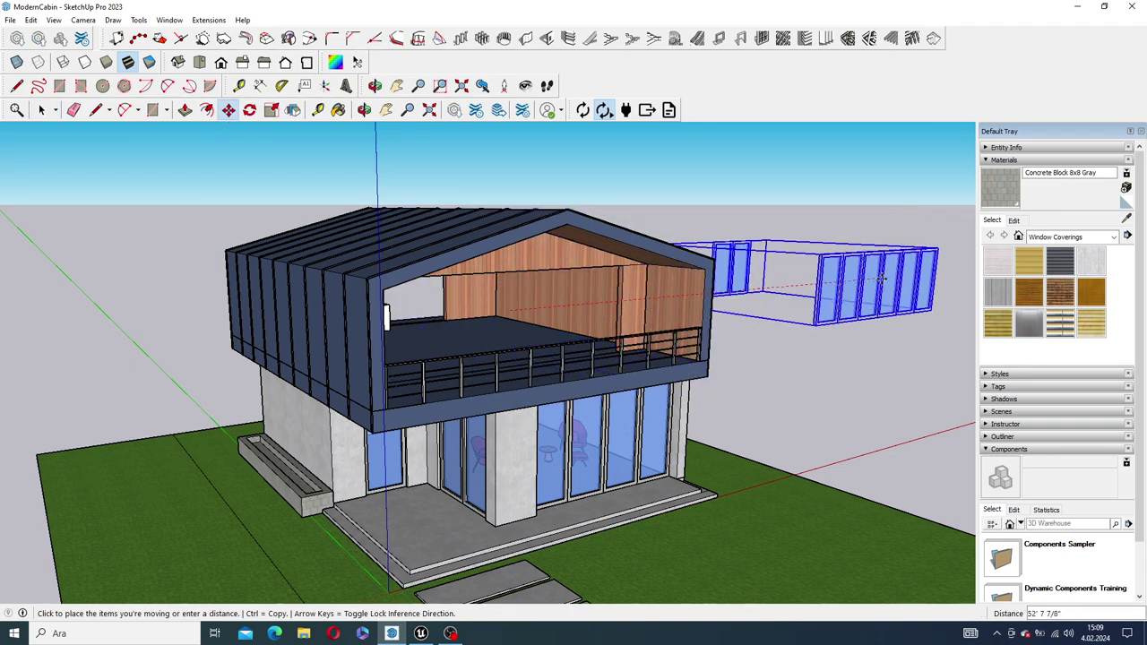
click(880, 300)
scroll(807, 319, down, 2)
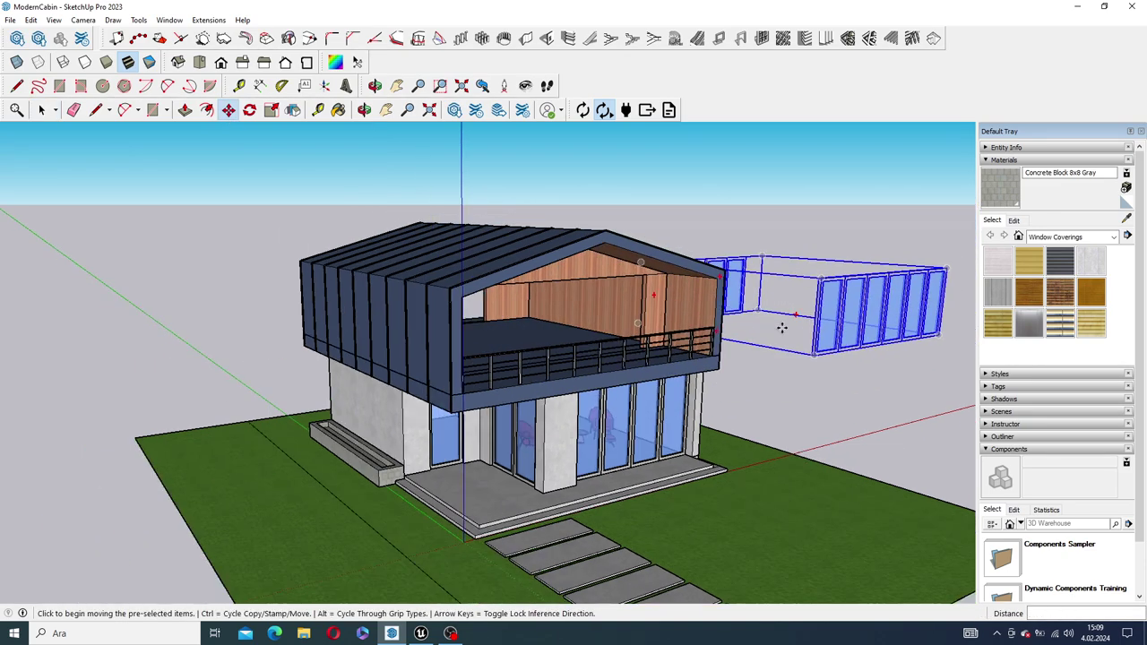
scroll(789, 324, down, 2)
Sync via Direct Link and confirm Unreal shows the upper-floor windows floating beside the cabin.
click(422, 634)
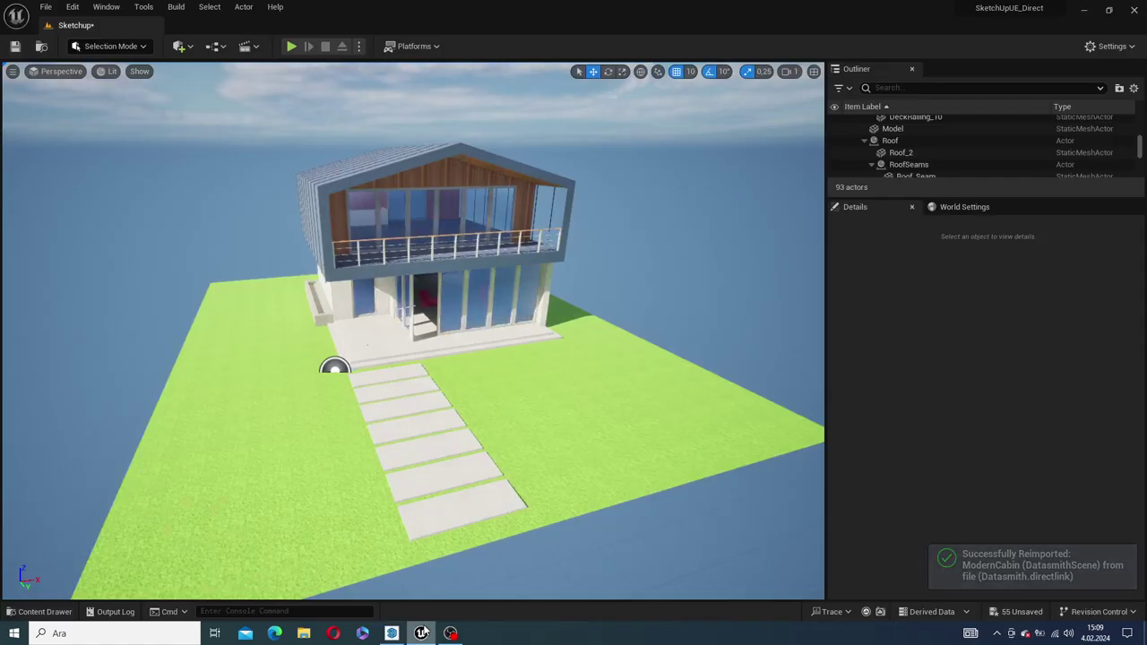
drag(597, 289, 611, 270)
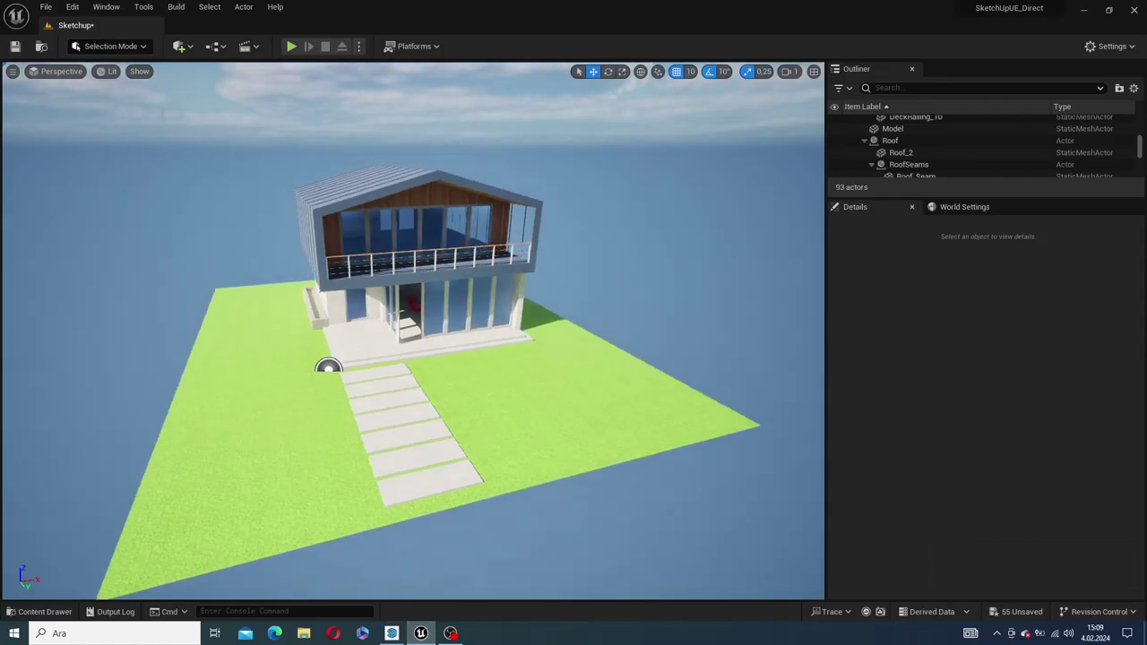
click(392, 634)
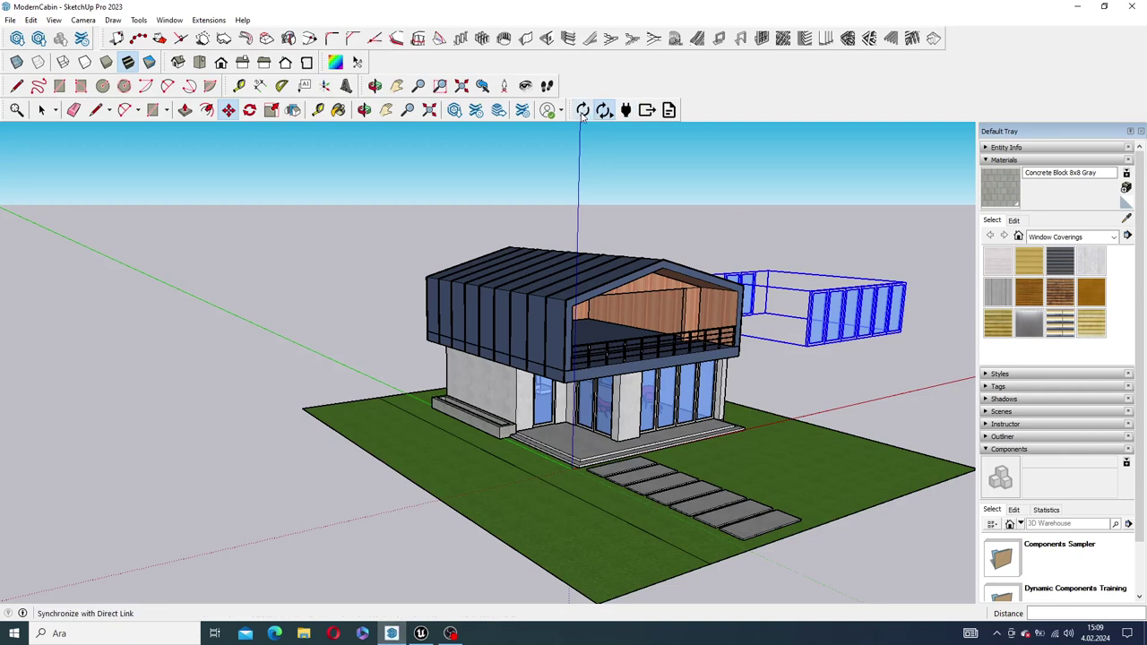
click(396, 632)
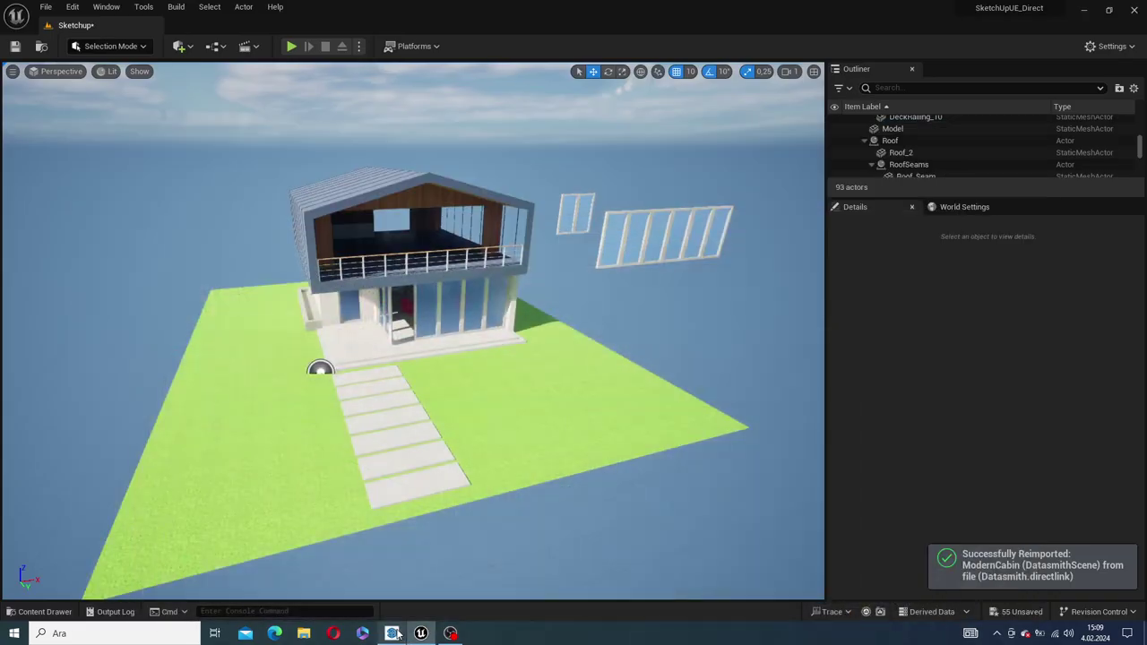
click(395, 632)
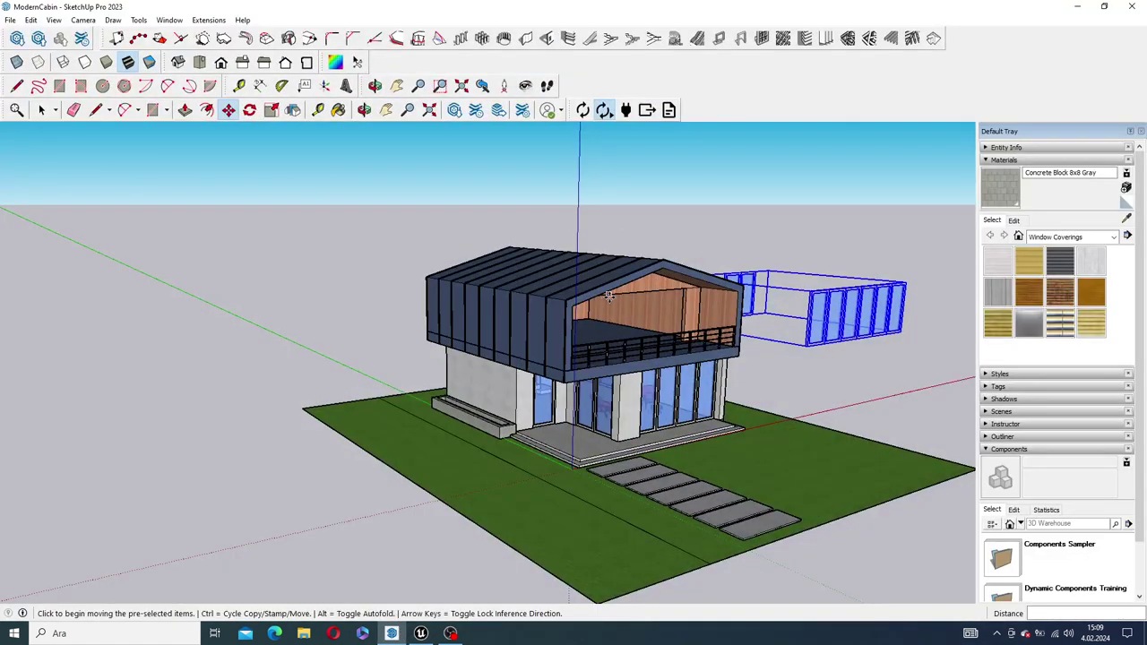
Move the upper-floor window group to sit above and left of the roof, then deselect it.
click(608, 296)
click(578, 240)
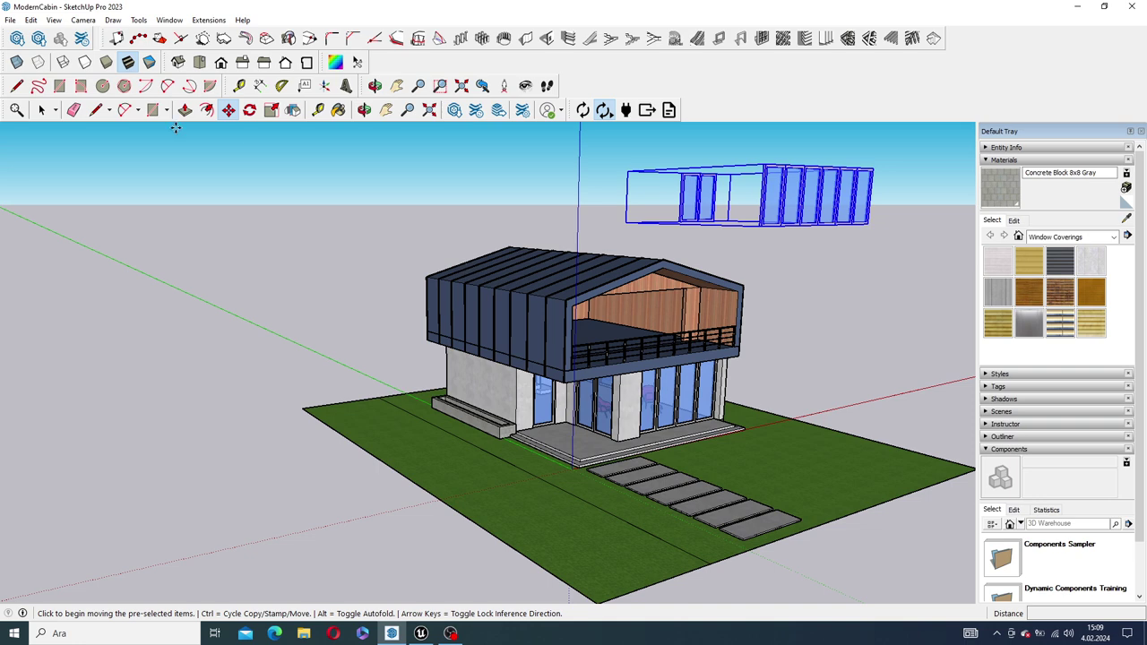
key(ctrl+t)
Select the roof group and move it off the house to the upper left.
click(41, 109)
click(569, 296)
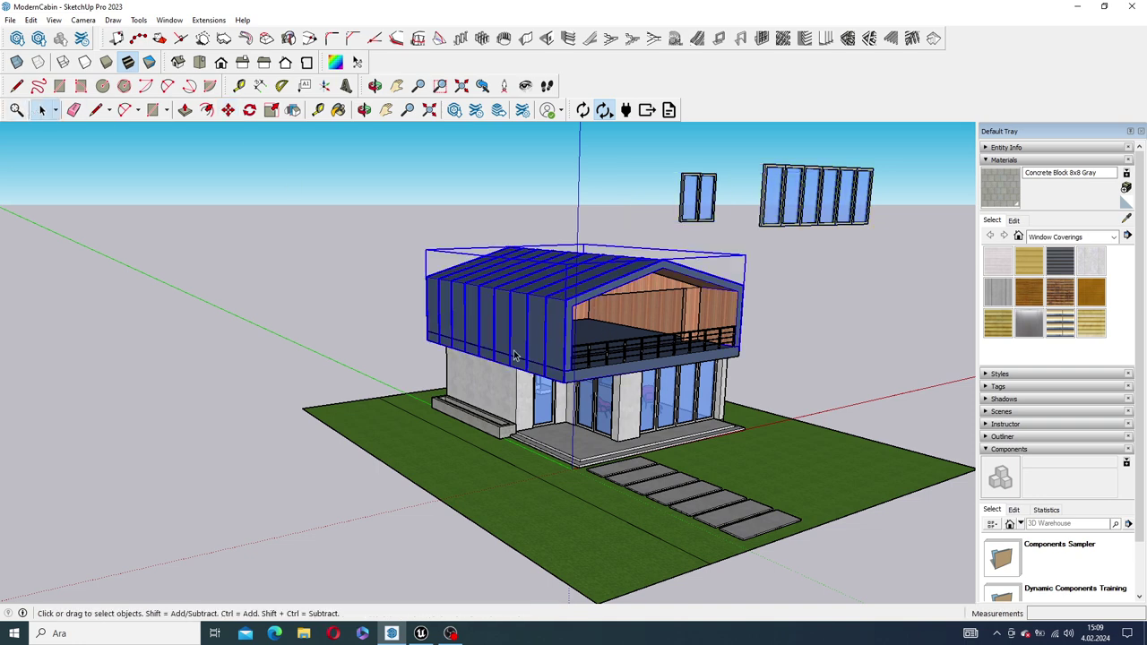
click(228, 110)
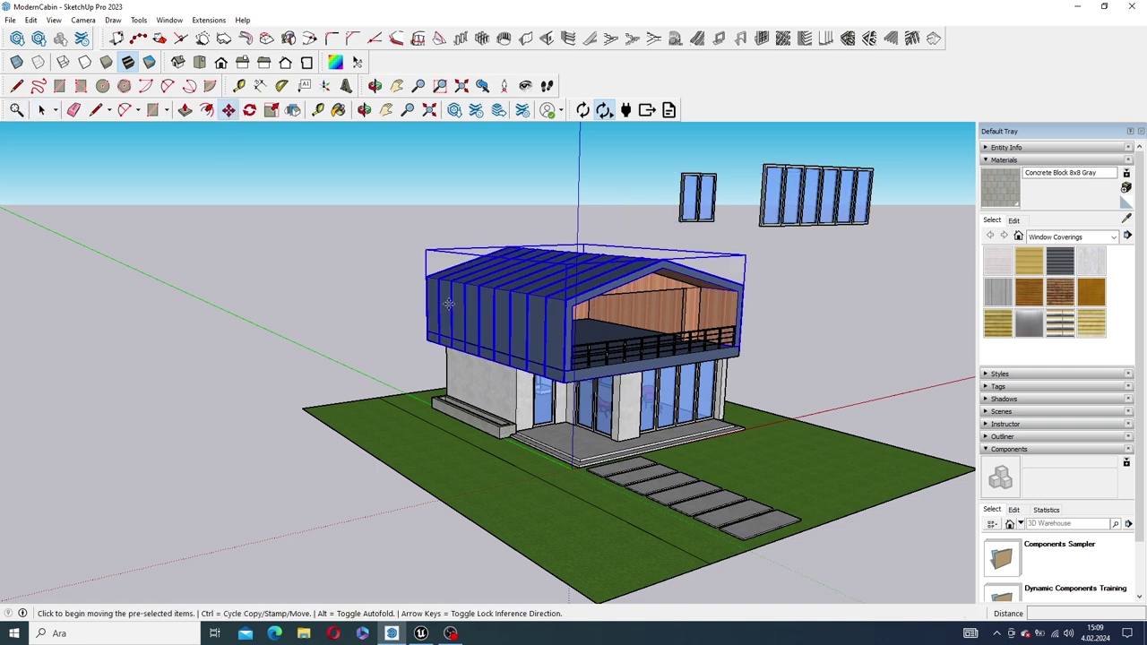
click(557, 383)
click(153, 310)
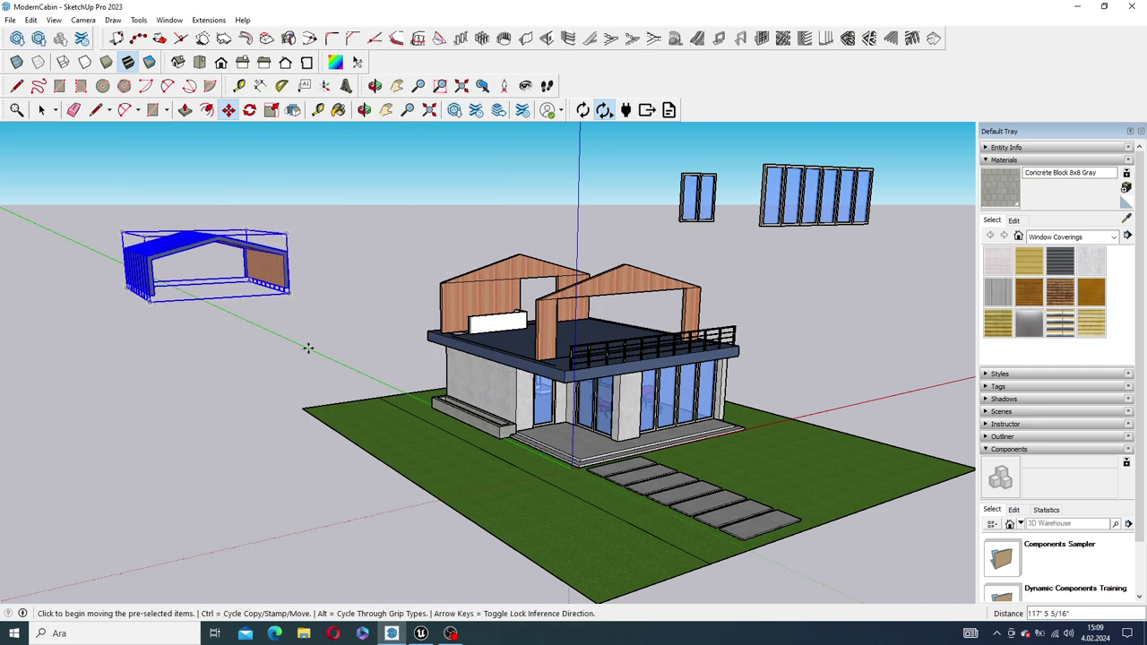
Sync the changes via Direct Link and check the reimported scene in Unreal.
click(421, 634)
click(421, 634)
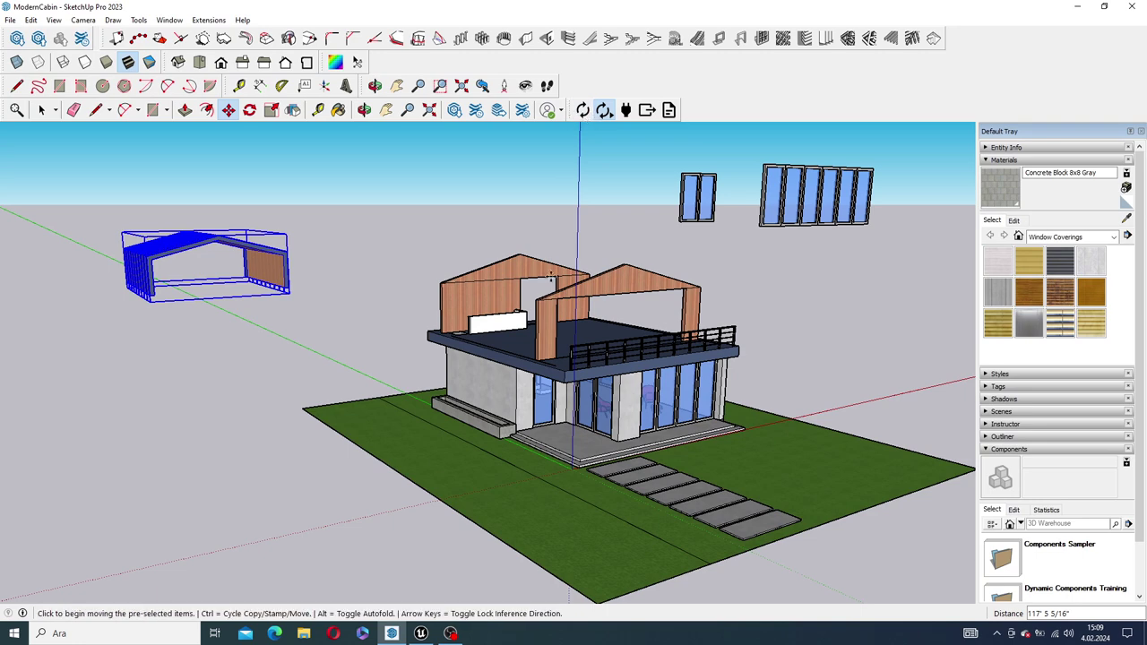
click(421, 633)
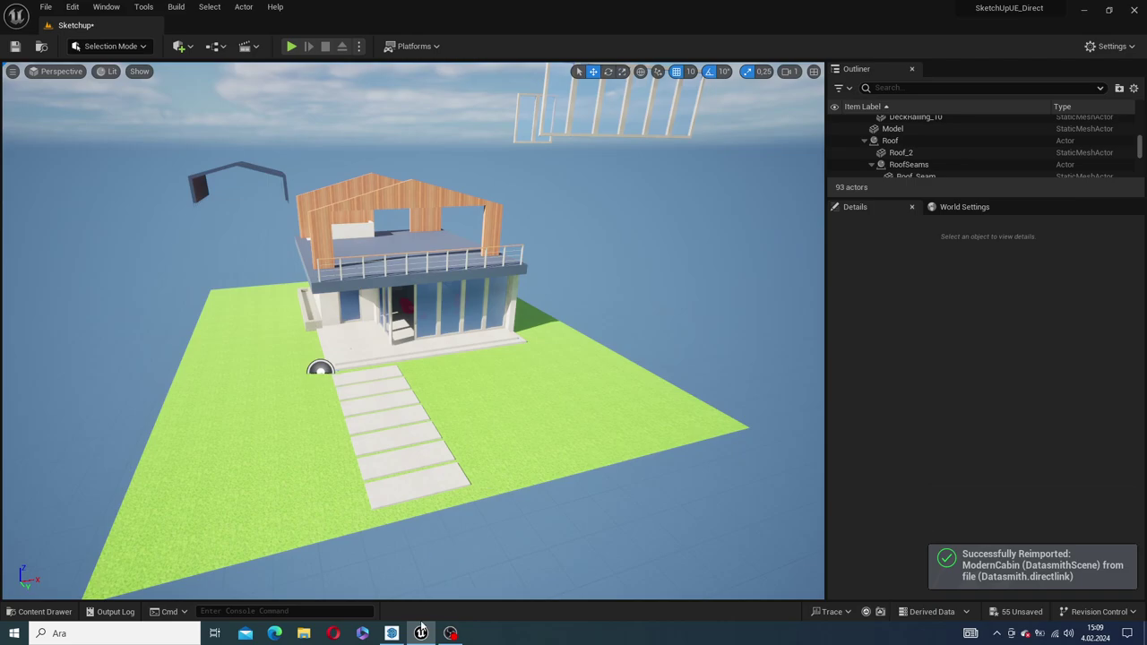
click(391, 634)
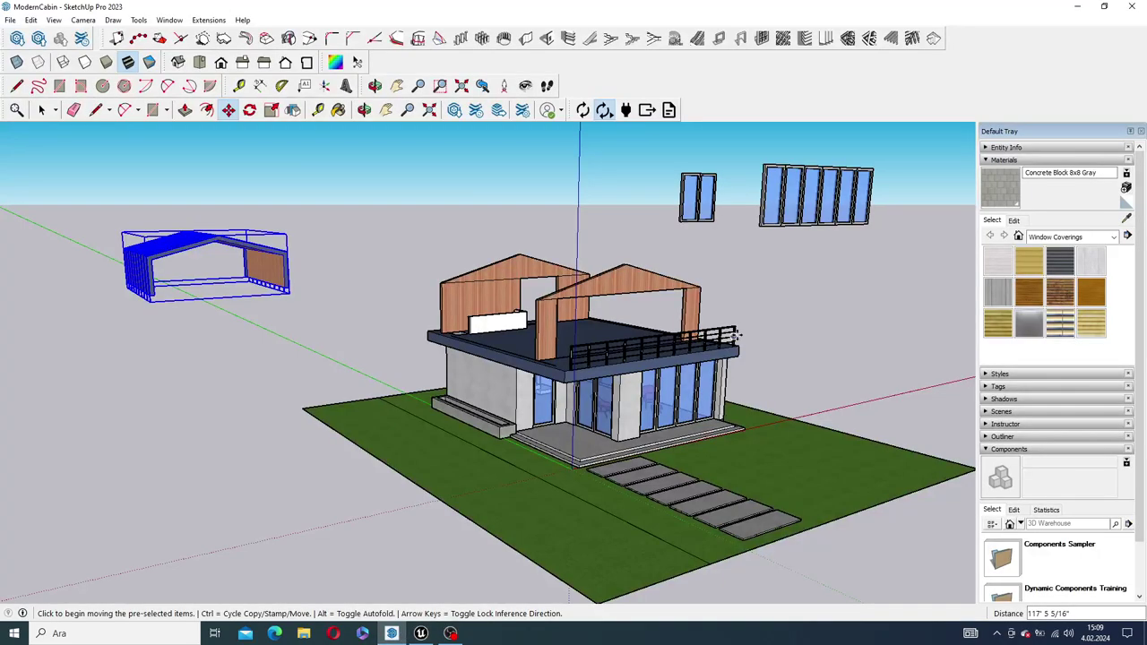
Undo the moves to restore roof and windows, sync again, and view the intact cabin in Unreal.
key(ctrl+z)
key(ctrl+z)
key(ctrl+z)
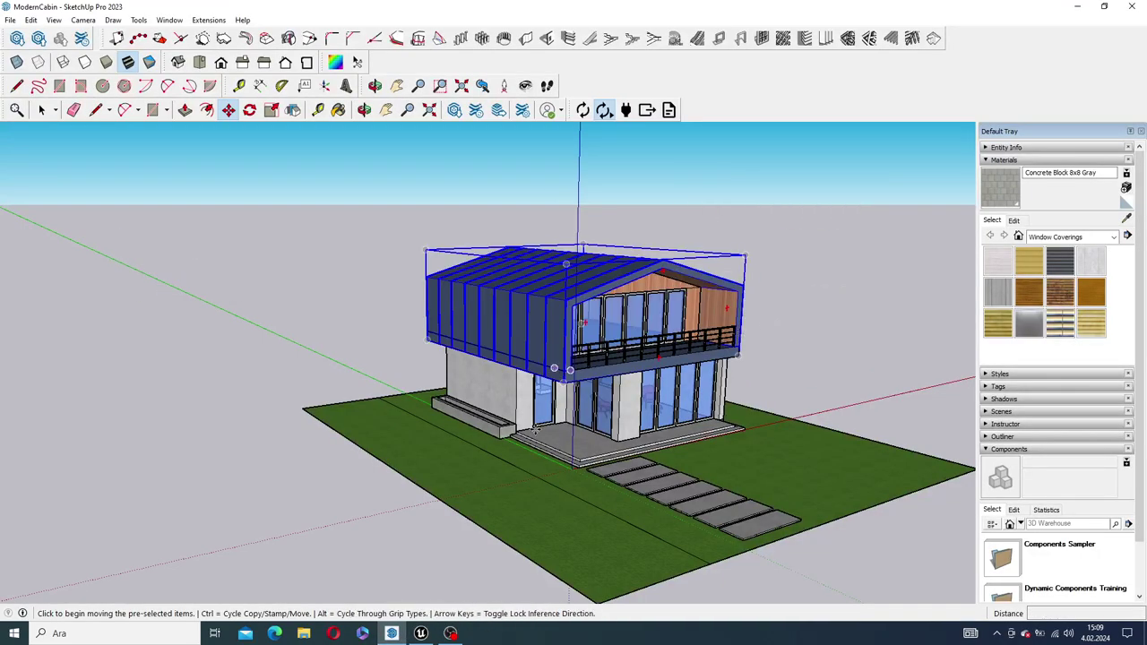
click(583, 109)
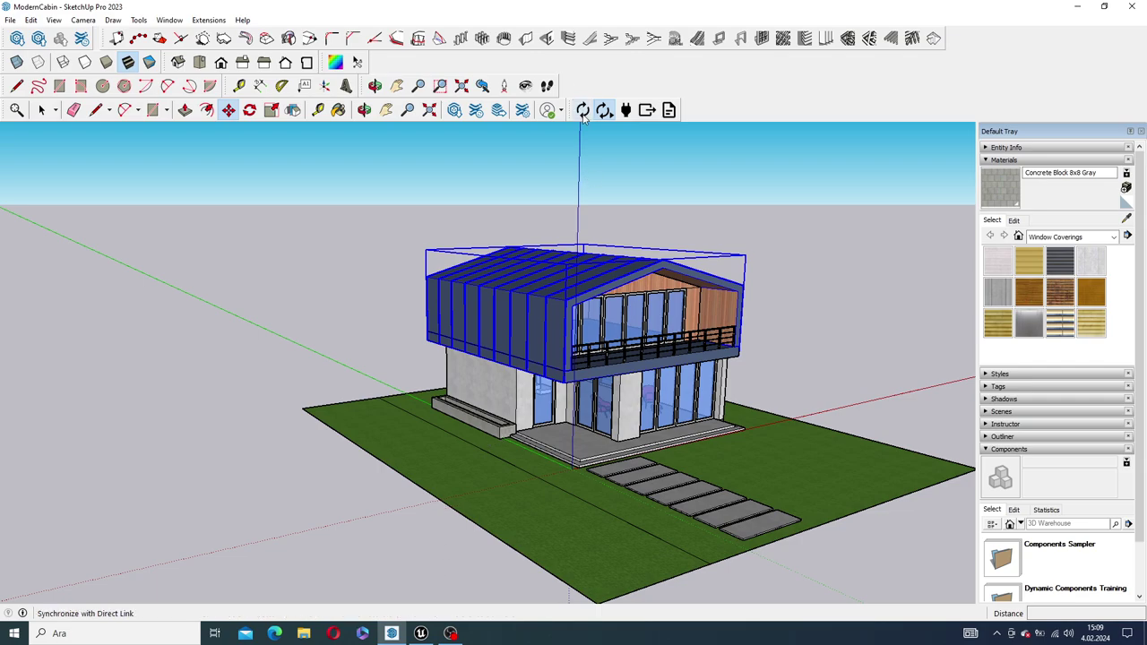
click(421, 634)
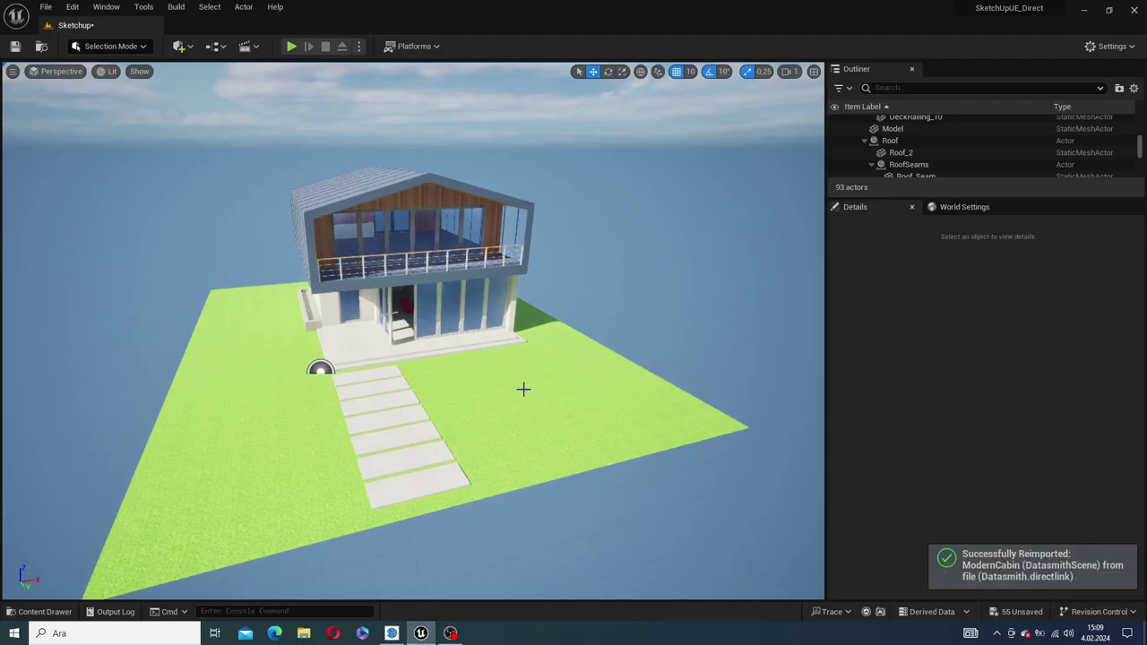